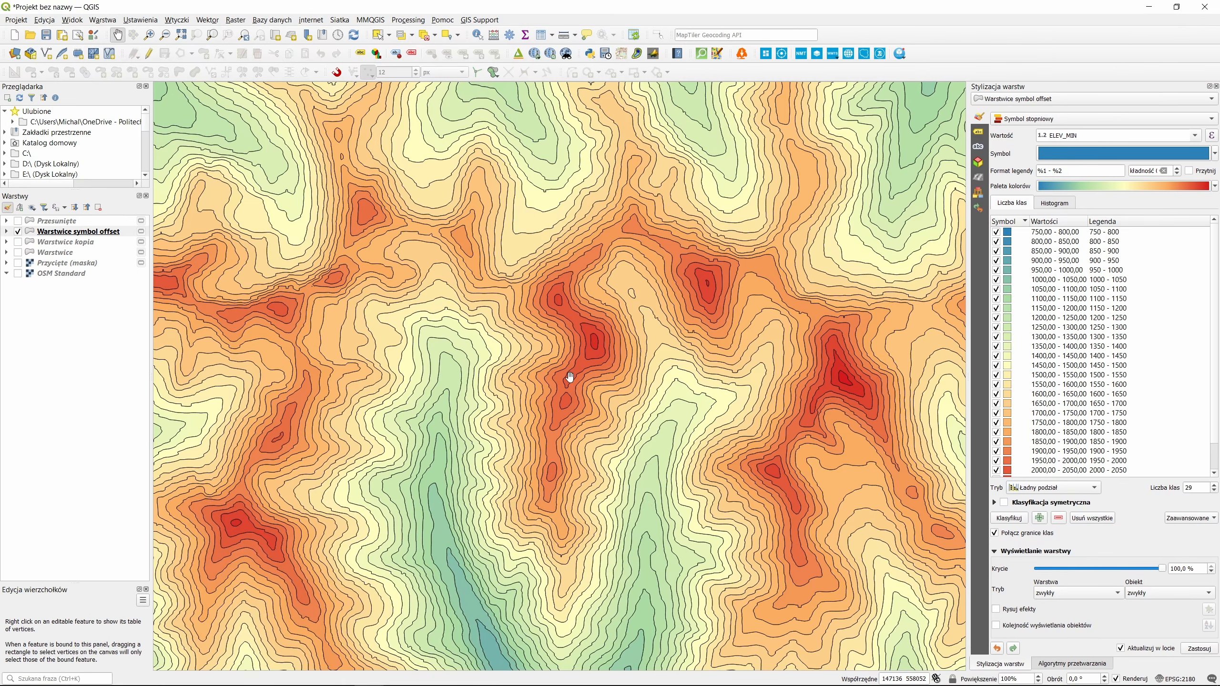
- Move the "Warstwice symbol offset" layer above "Przesunięte" and make it the active layer
click(98, 236)
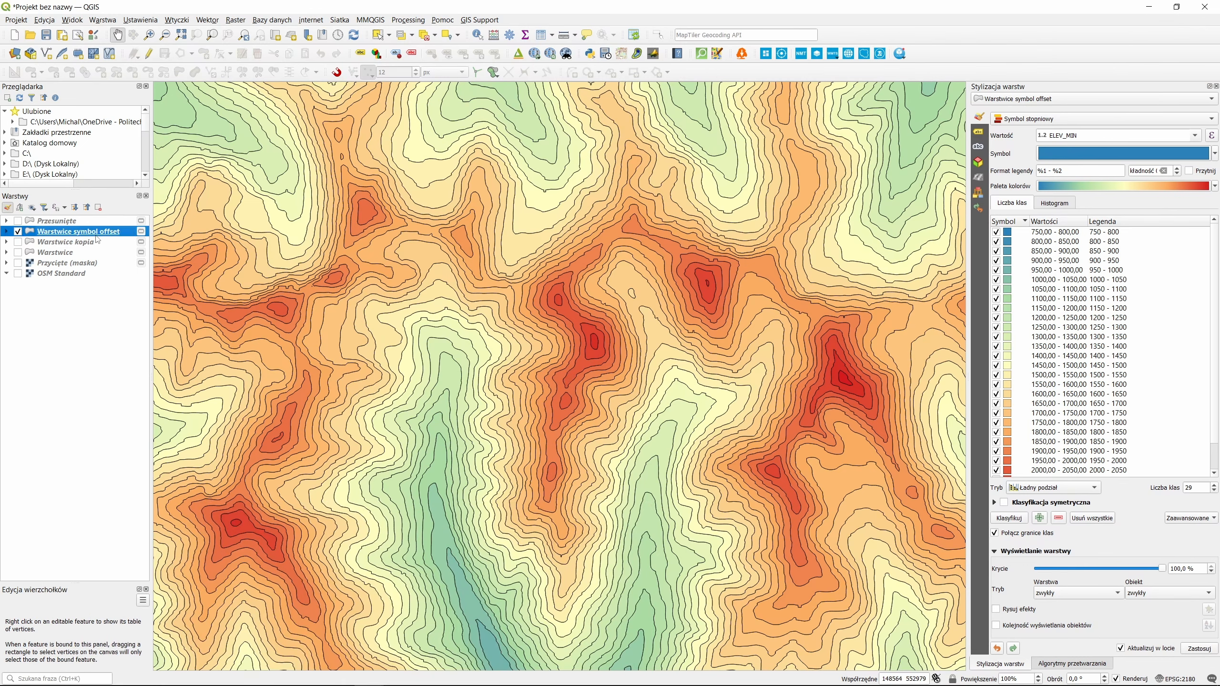
drag(65, 234, 57, 217)
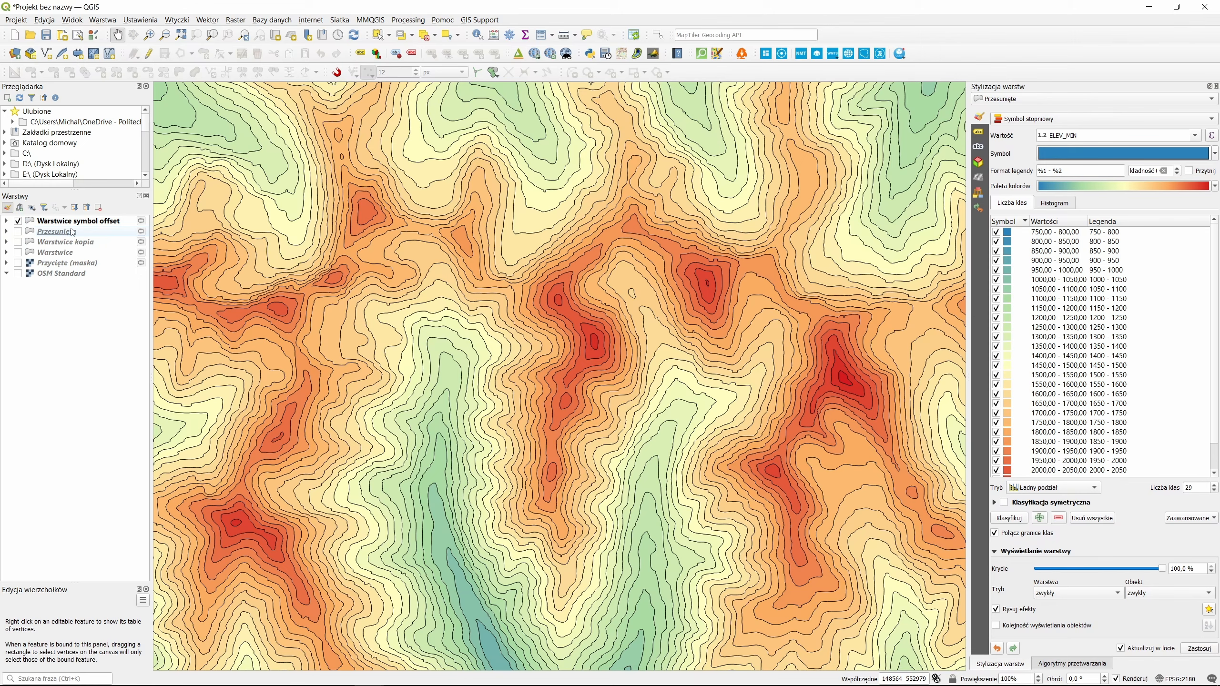
click(75, 222)
scroll(474, 416, down, 1)
drag(528, 447, 572, 411)
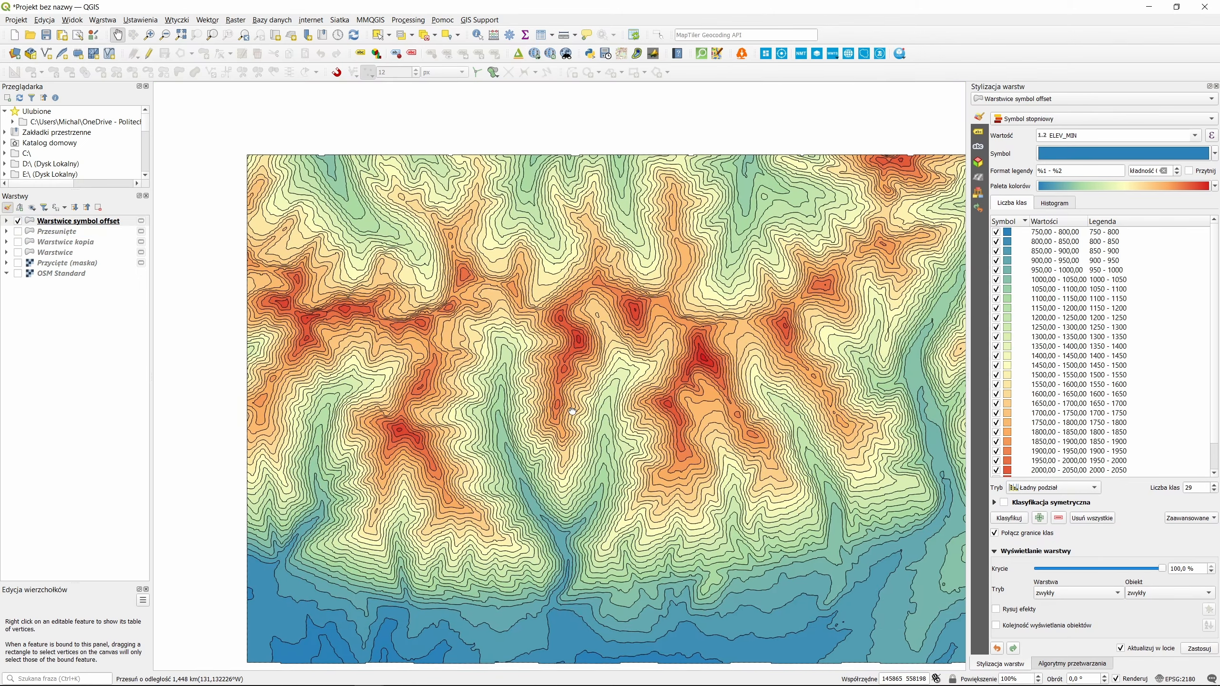
scroll(577, 347, up, 1)
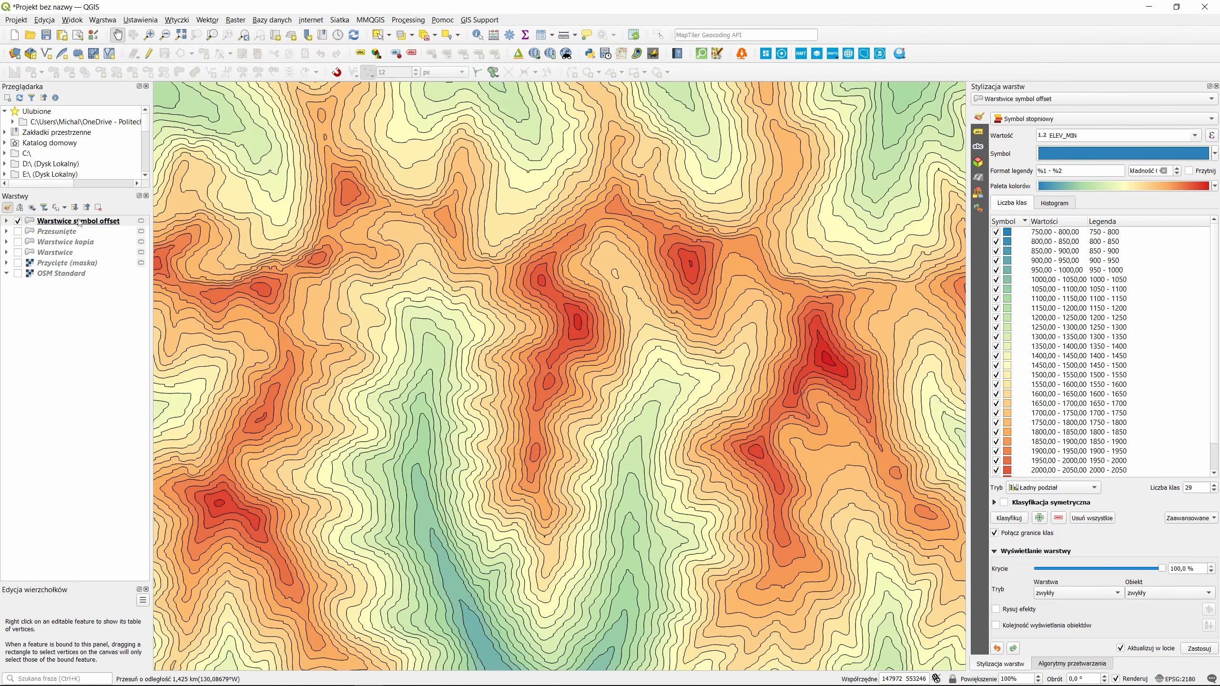
click(79, 221)
key(ctrl+shift+z)
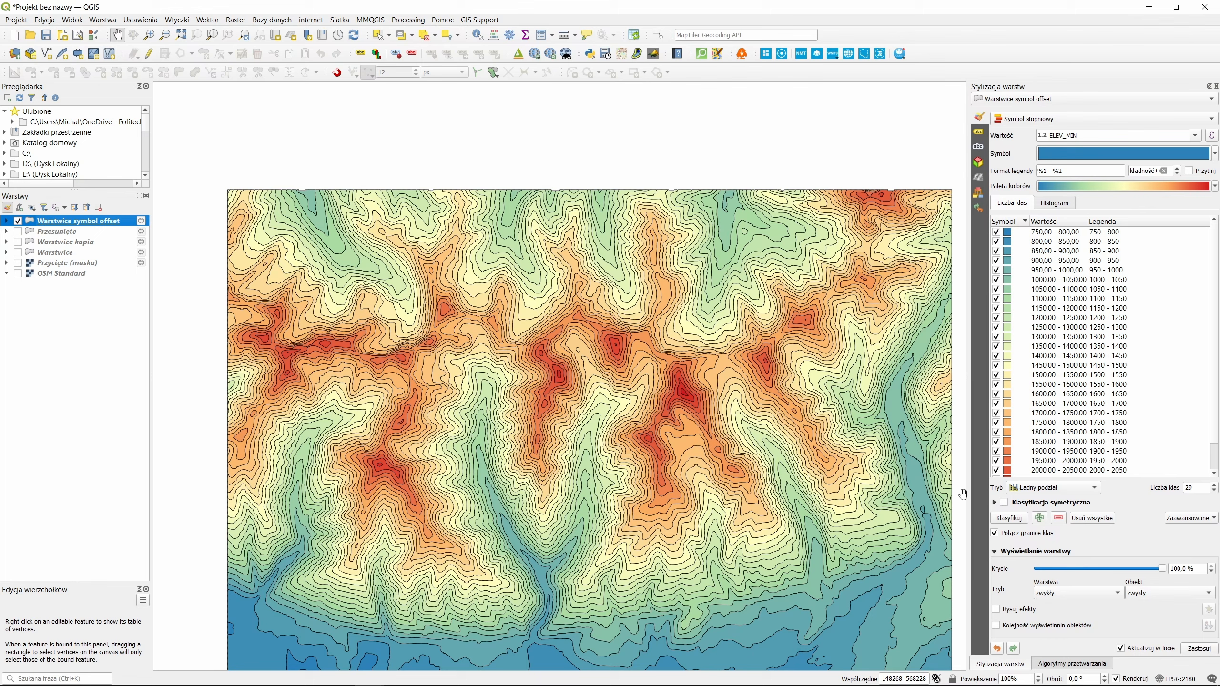
- Examine the graduated ELEV_MIN classes and compare them with the records in the layer's attribute table
click(1195, 135)
click(1147, 138)
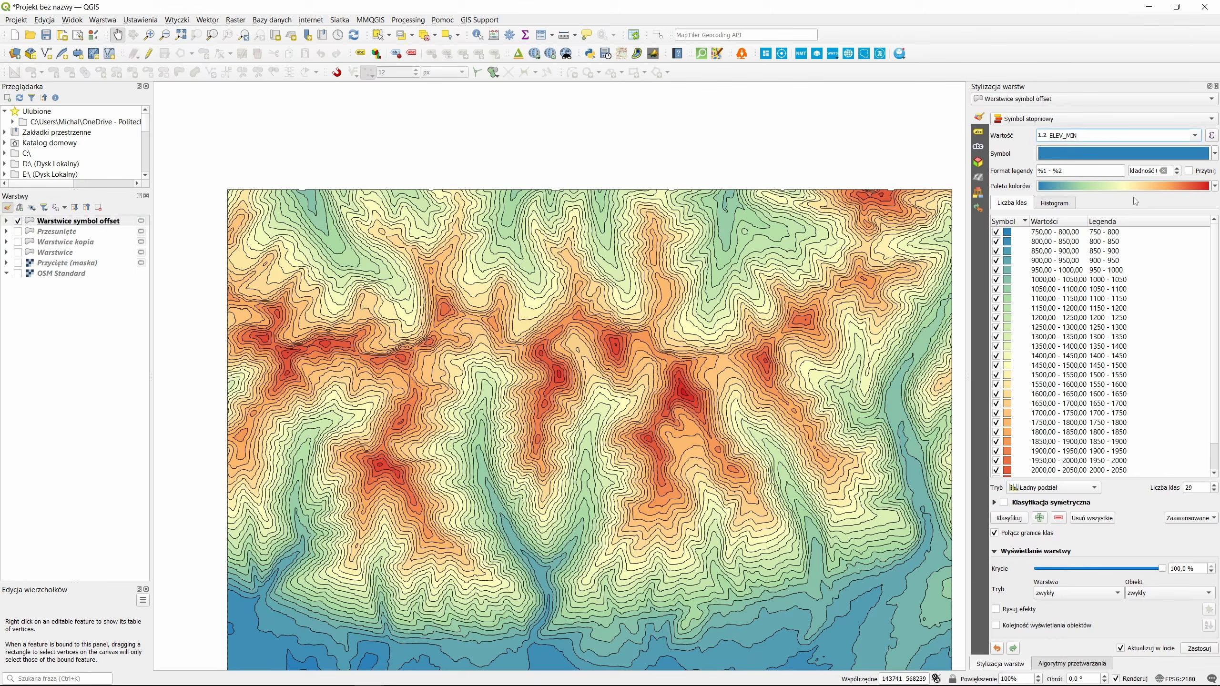
scroll(1041, 462, down, 1)
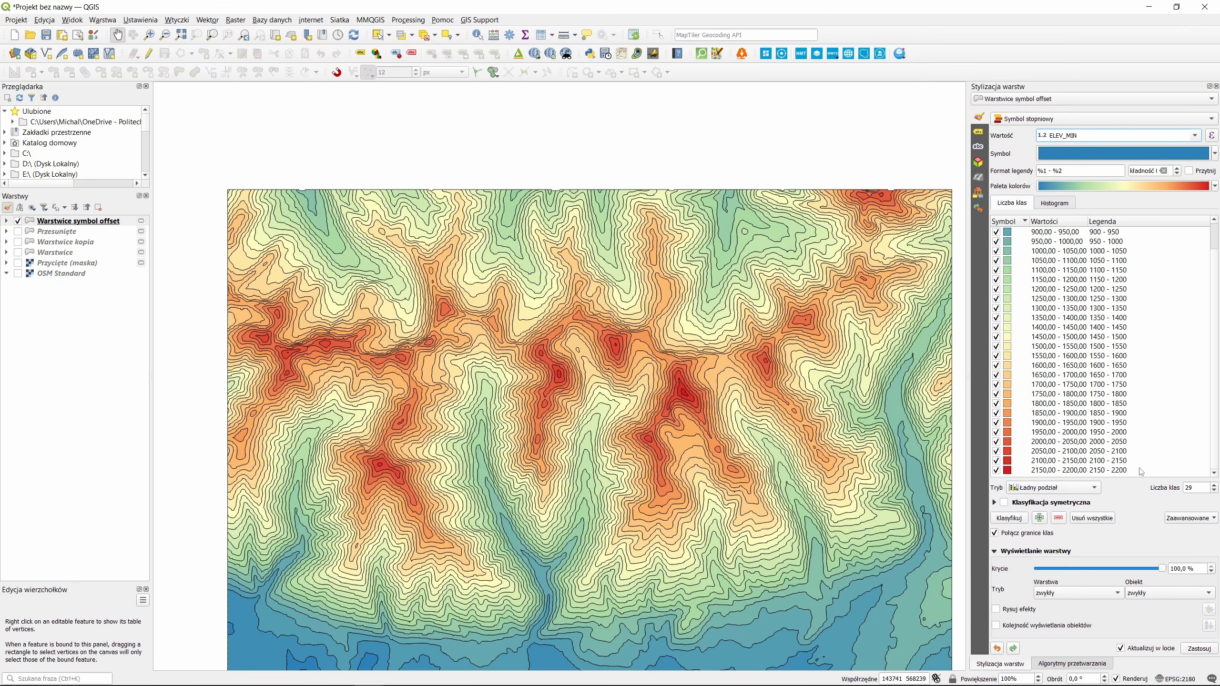
right_click(68, 222)
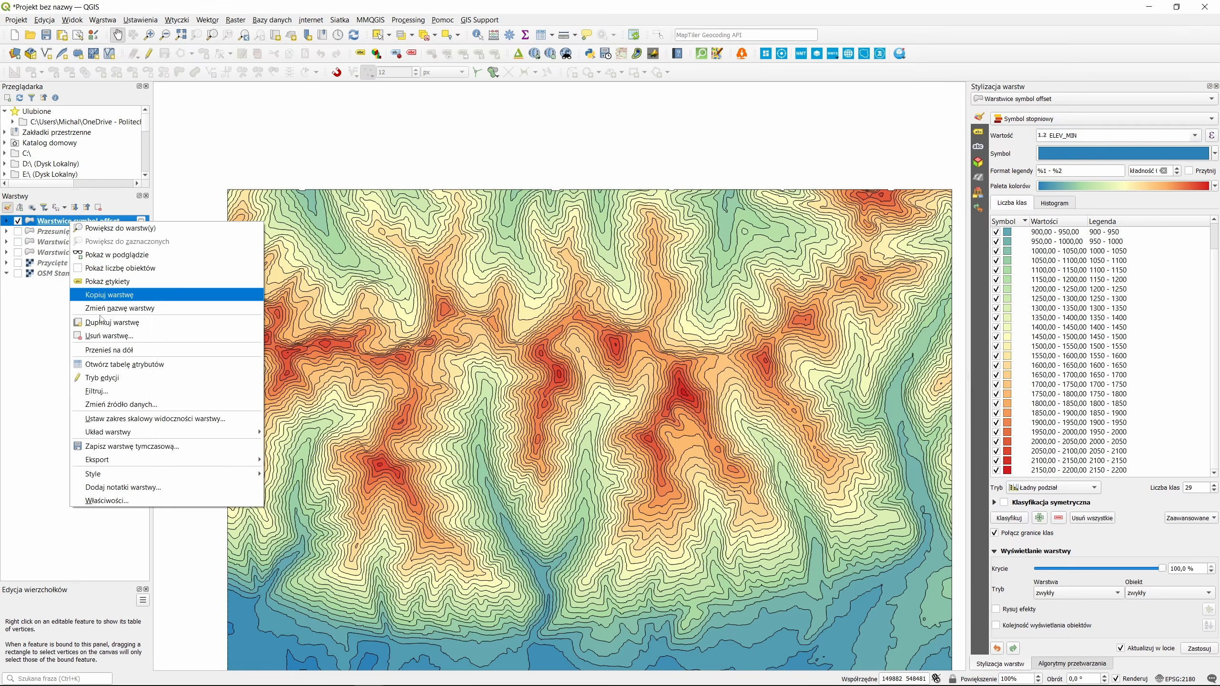
click(135, 356)
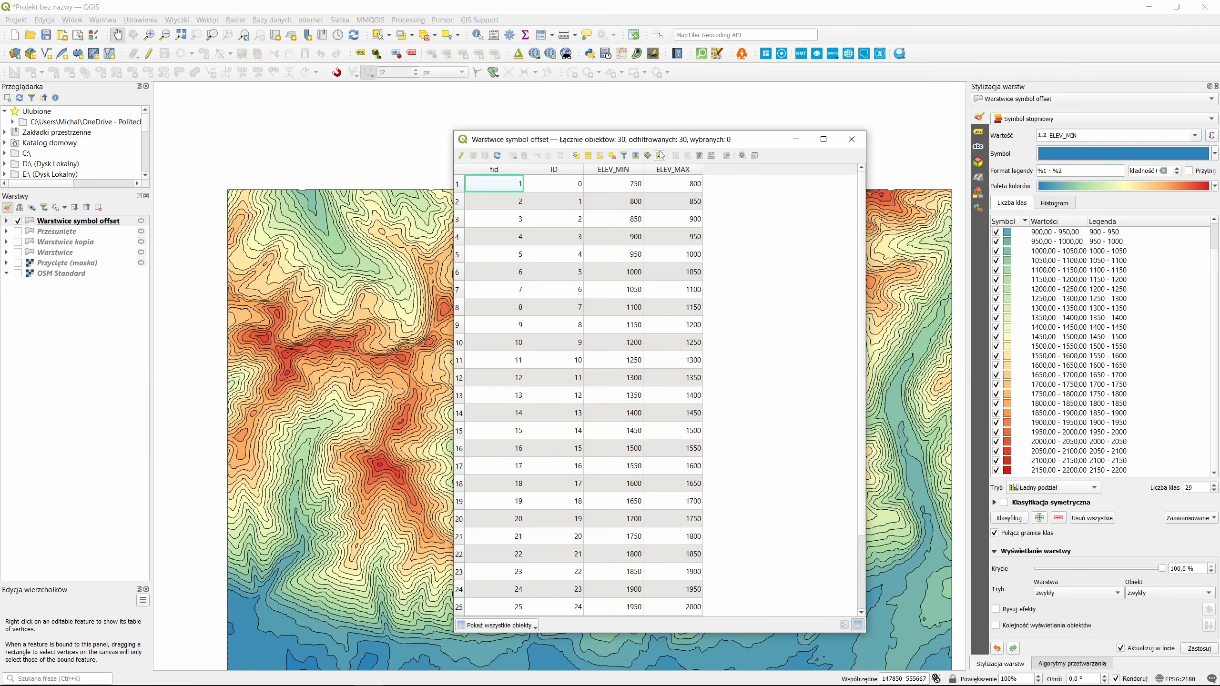
click(851, 139)
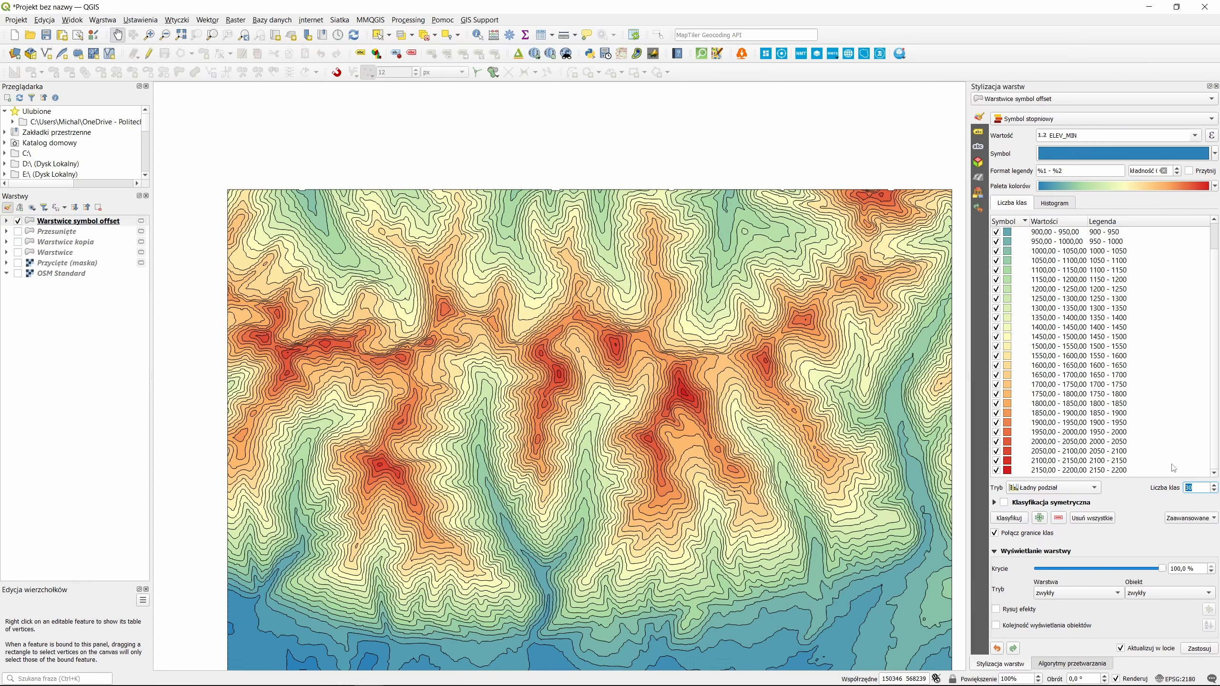
- Set the number of classes to 30, enable legend trimming and reclassify the contour layer
click(1024, 514)
mouse_move(637, 540)
mouse_down()
mouse_move(682, 463)
mouse_move(622, 525)
mouse_up()
scroll(681, 463, up, 1)
drag(618, 442, 939, 341)
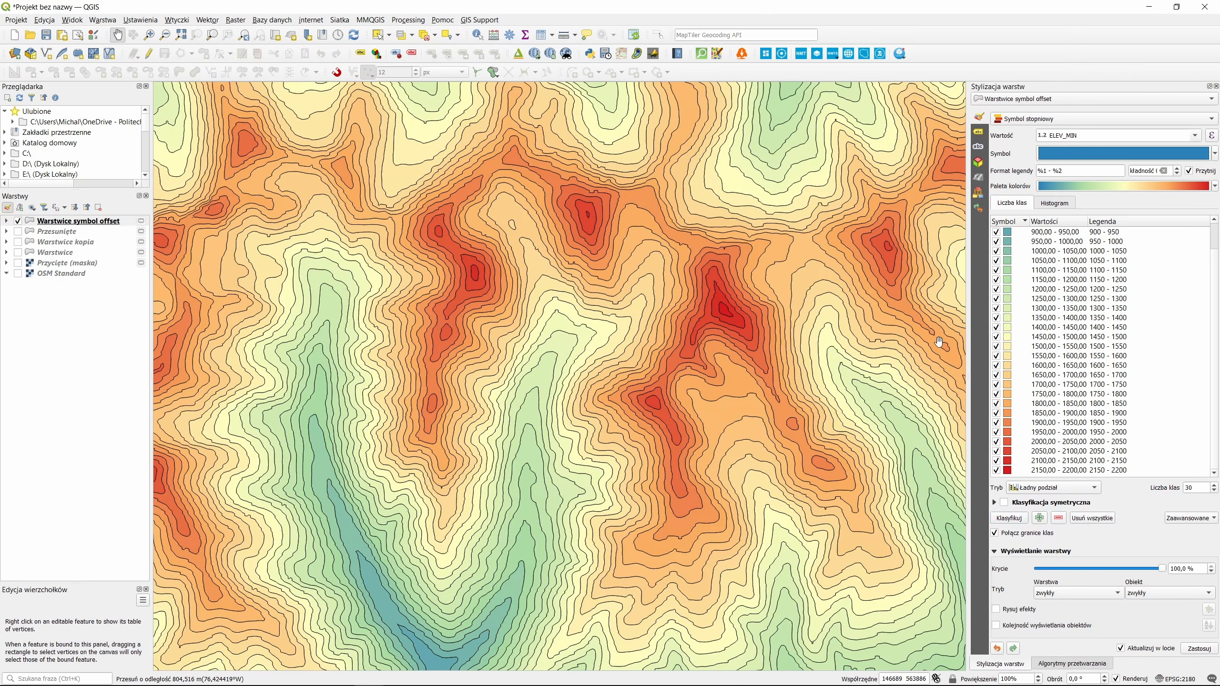
scroll(638, 348, down, 1)
drag(703, 380, 696, 424)
scroll(659, 411, up, 1)
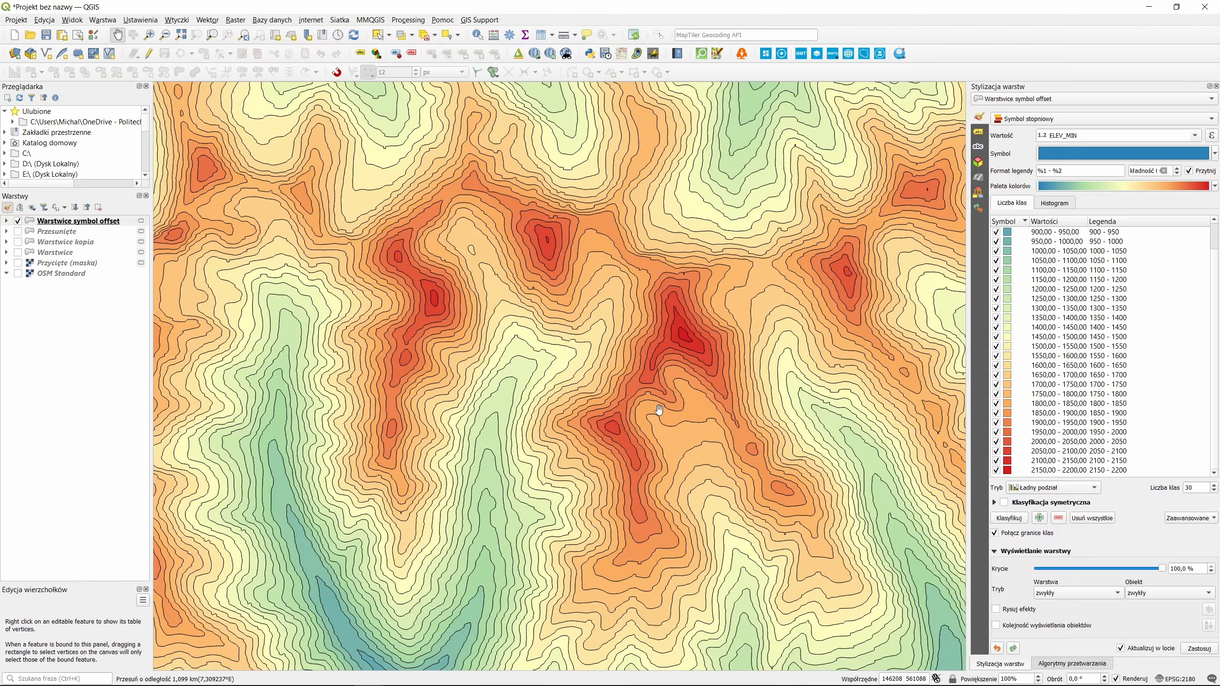
drag(555, 381, 630, 451)
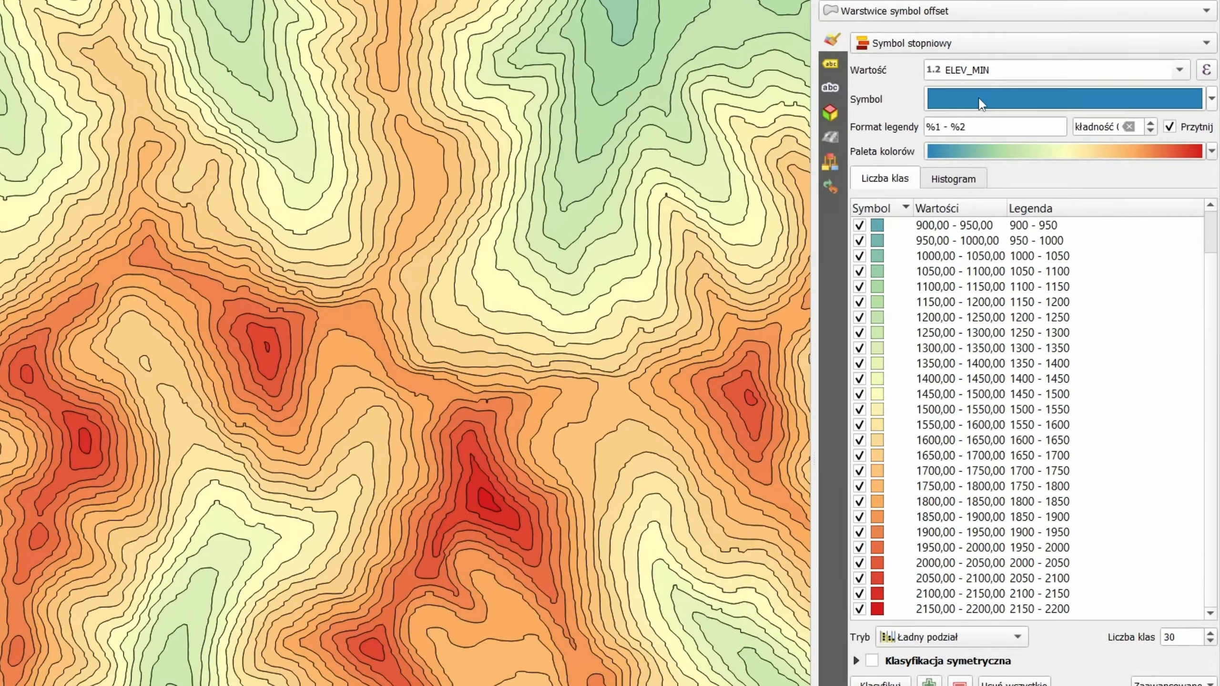
- Open the simple fill settings of the graduated symbol and start a data-defined expression for its offset
click(979, 101)
click(1069, 78)
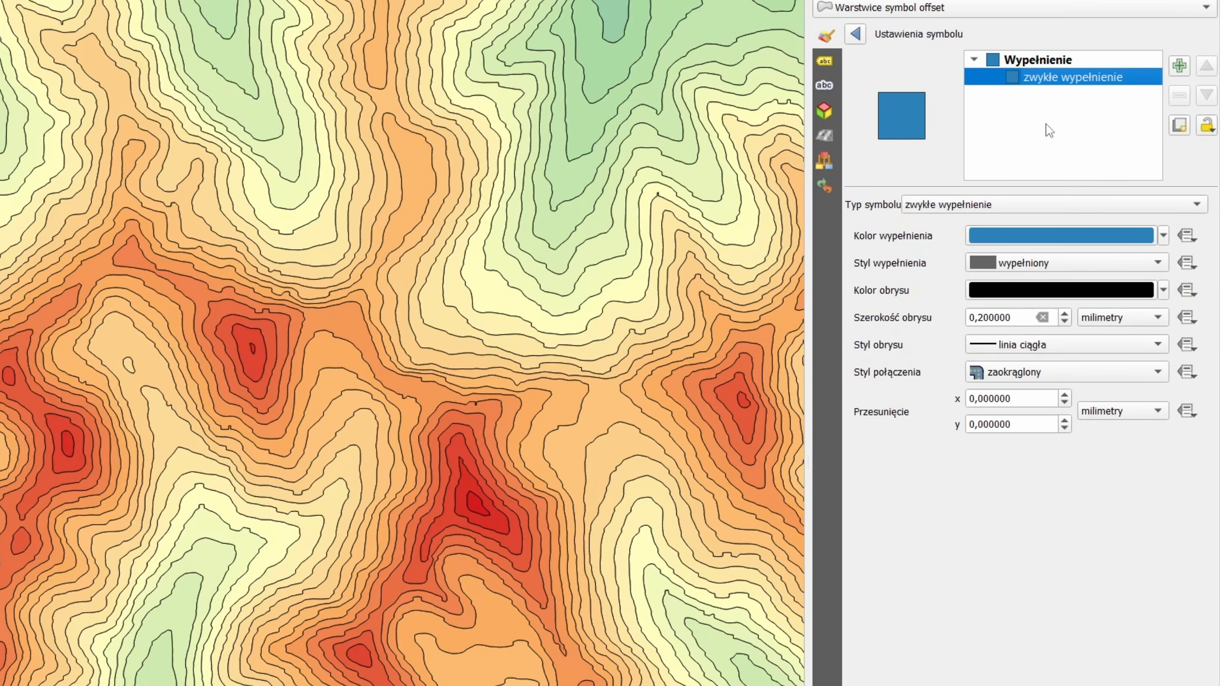
drag(1018, 424, 900, 425)
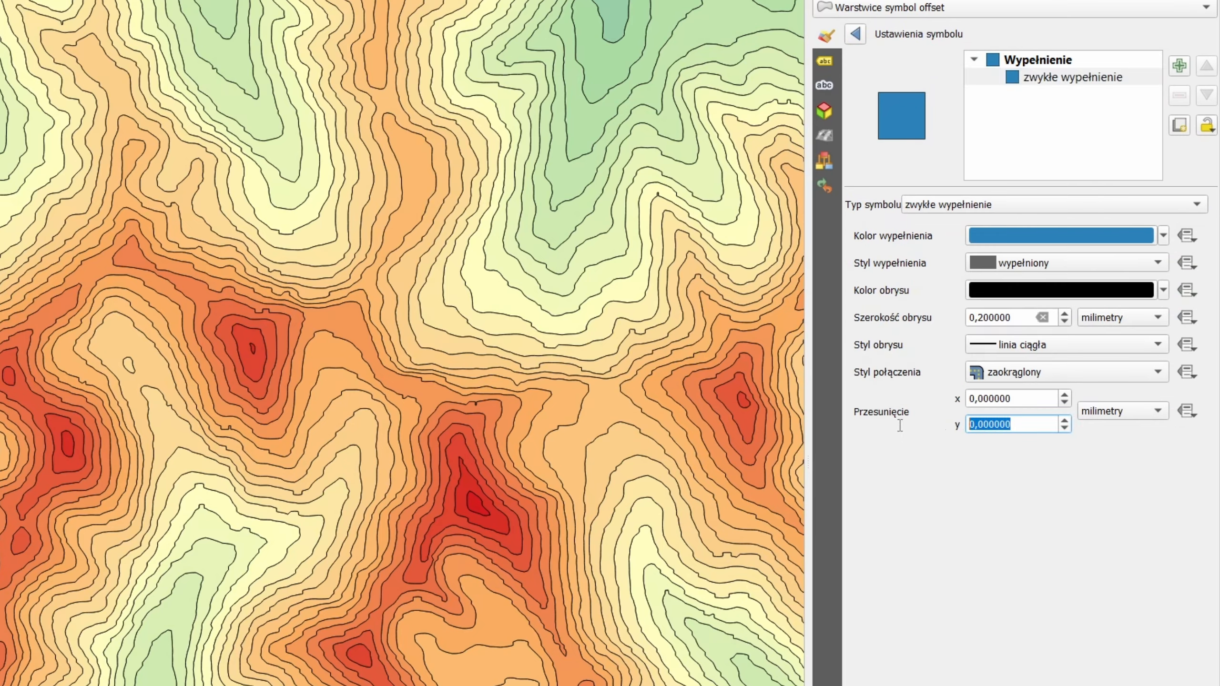
click(1193, 413)
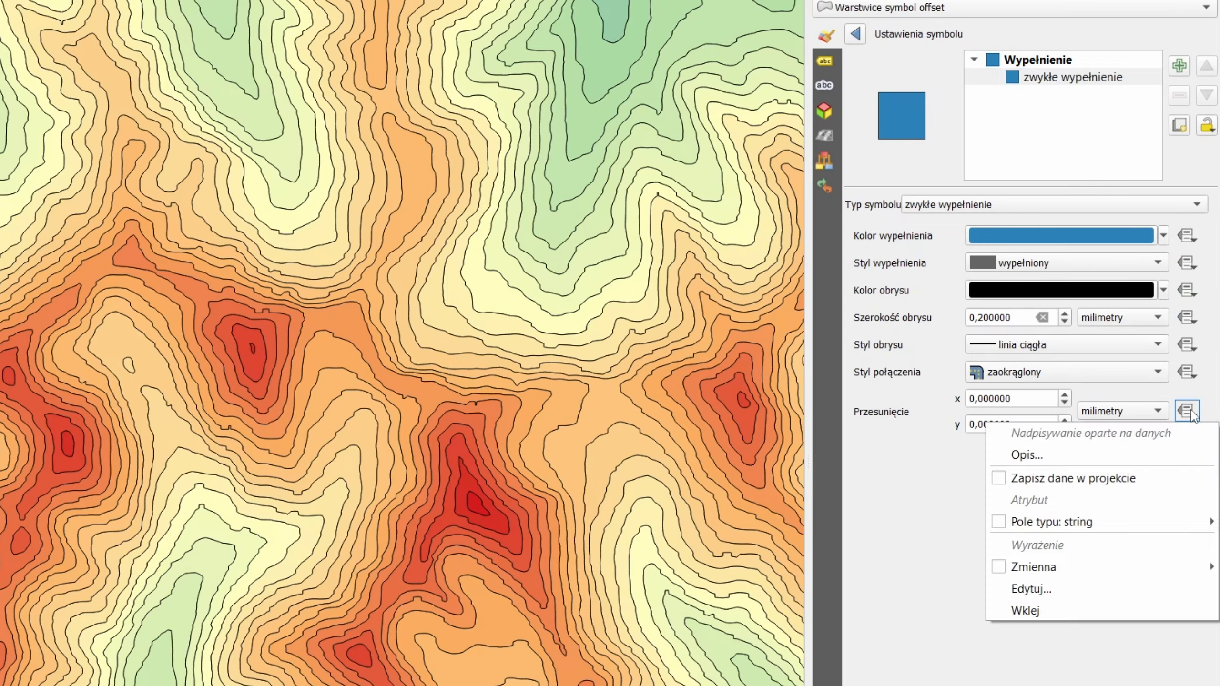
click(1032, 590)
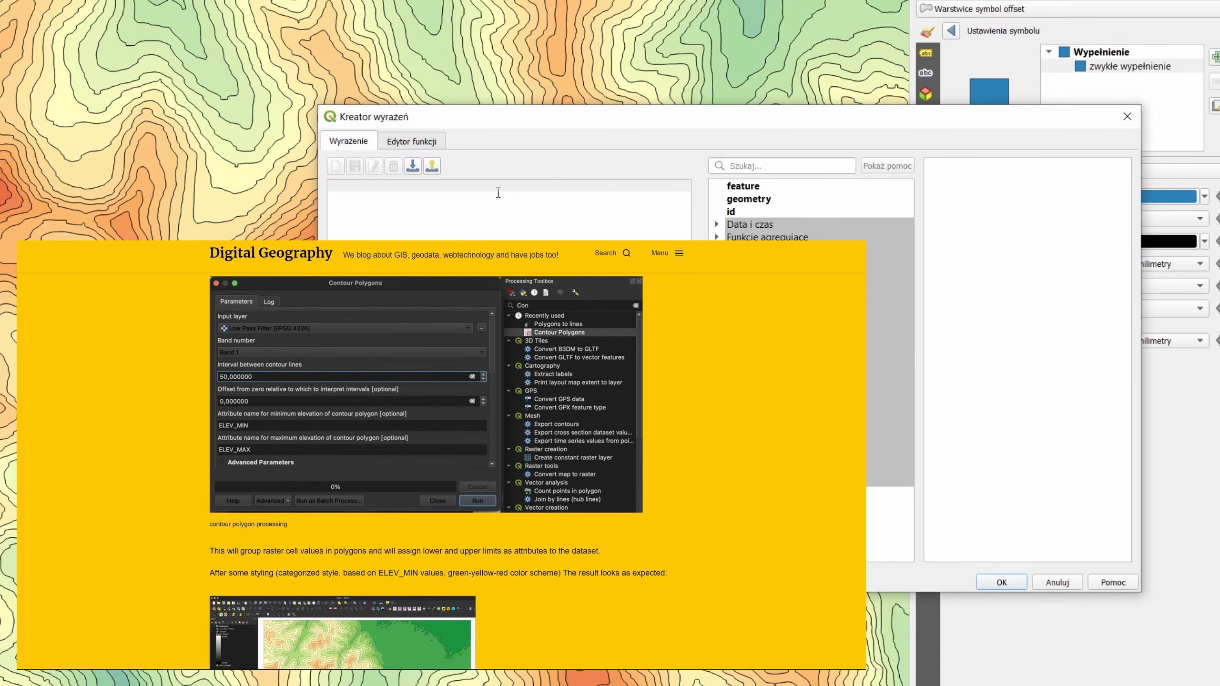
- Enter the offset expression '0,'+to_string(-ELEV_MIN*2) and accept it
click(498, 189)
text('')
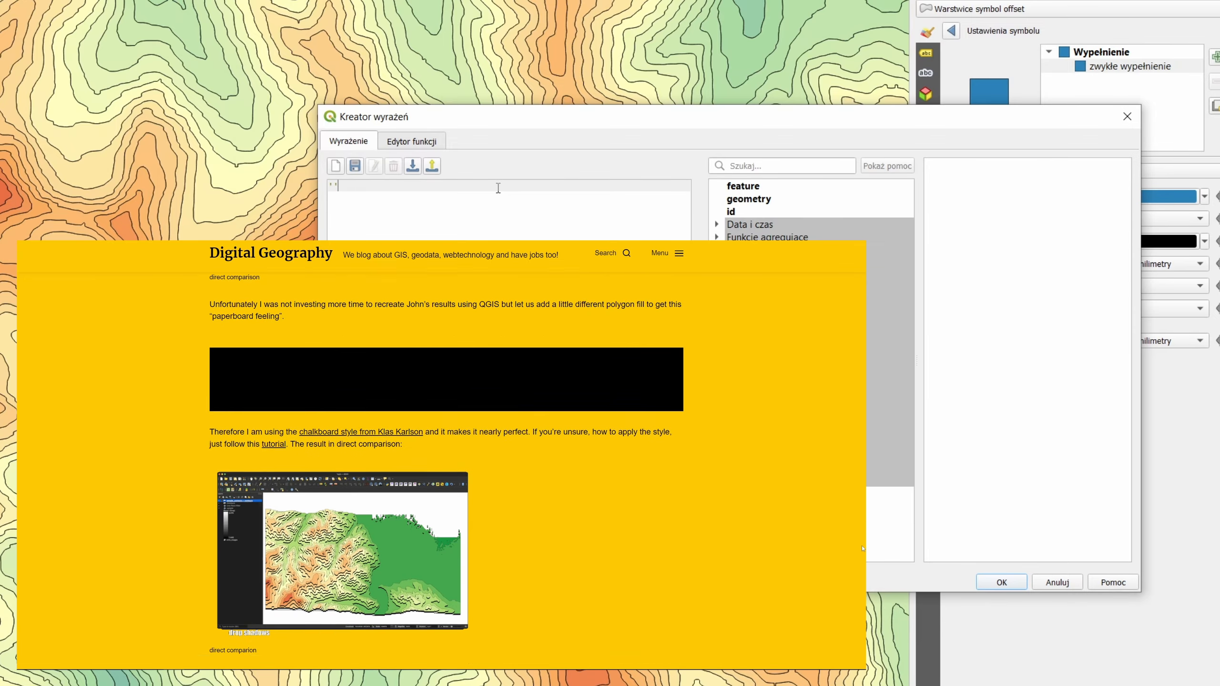
text(0)
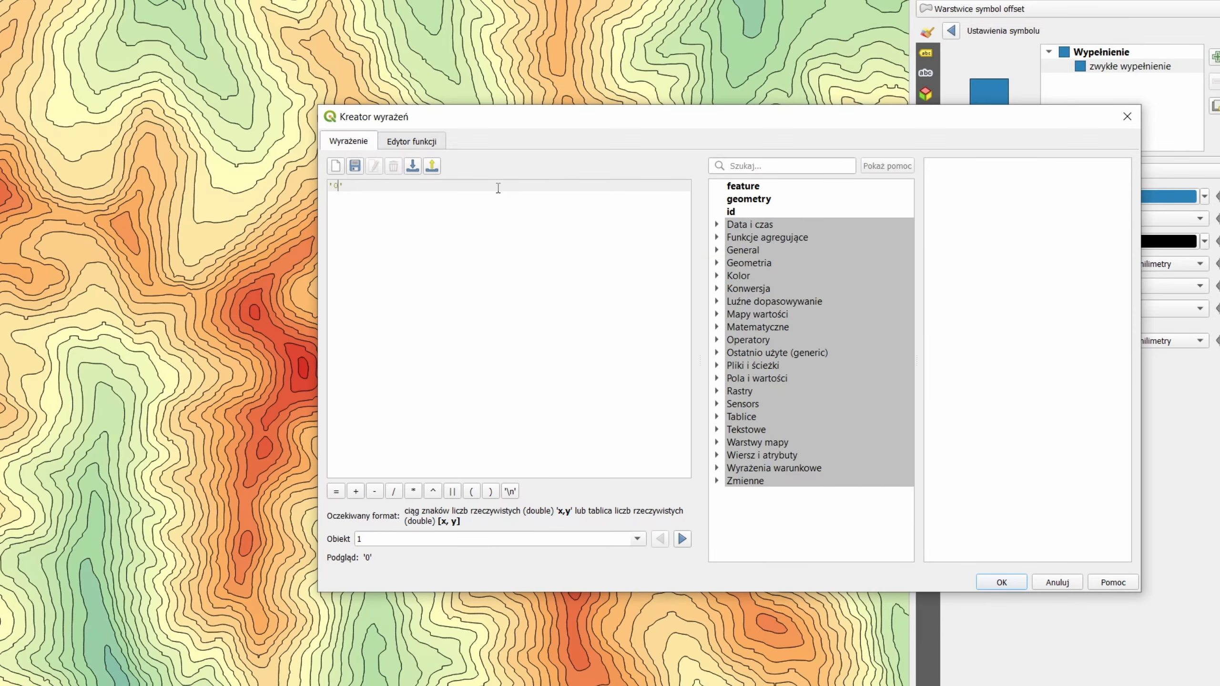
text(,+to)
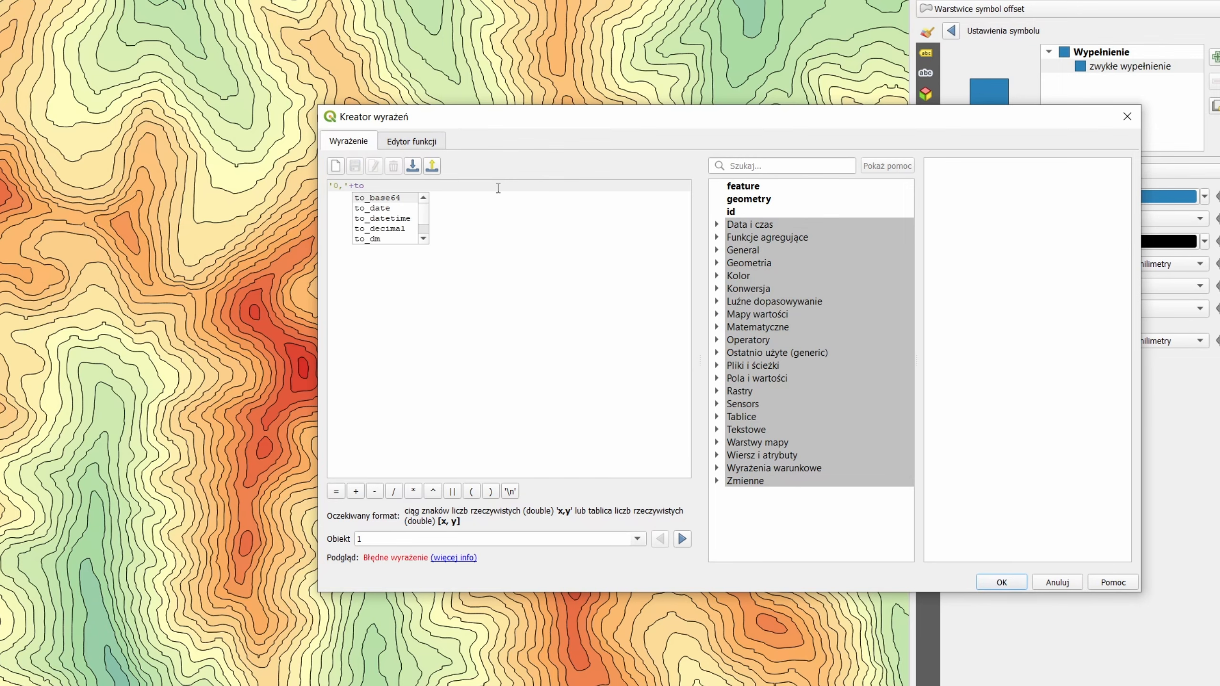
text(_stri)
key(Return)
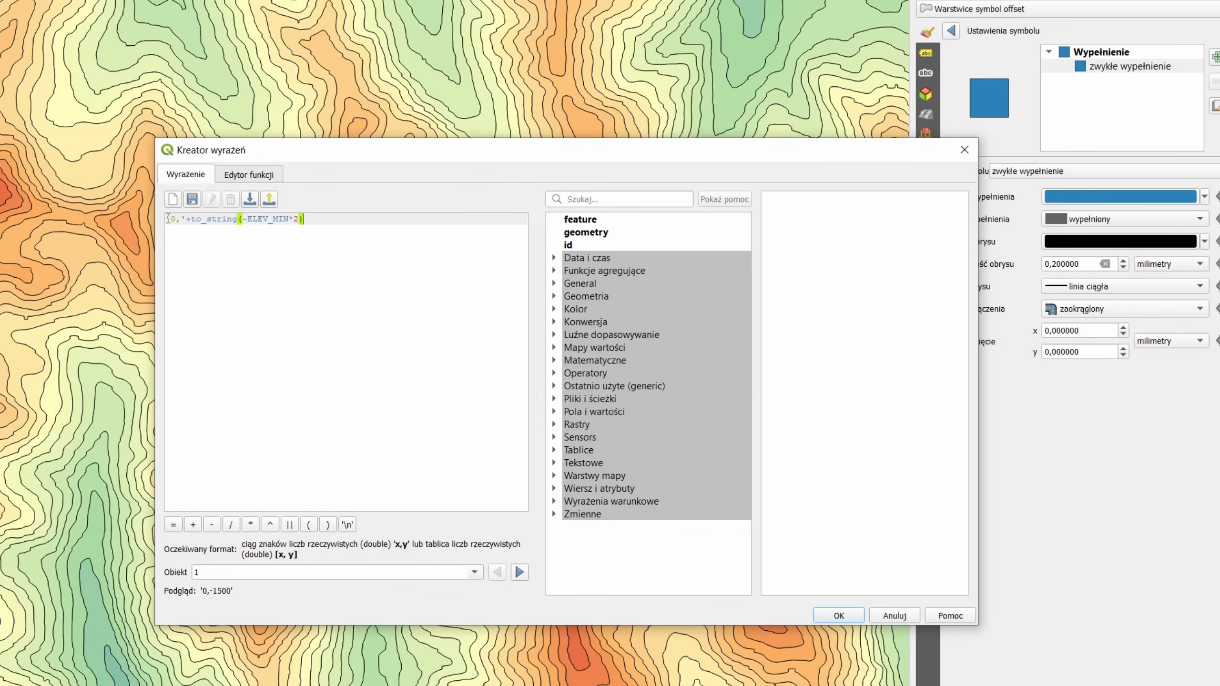
drag(167, 219, 290, 218)
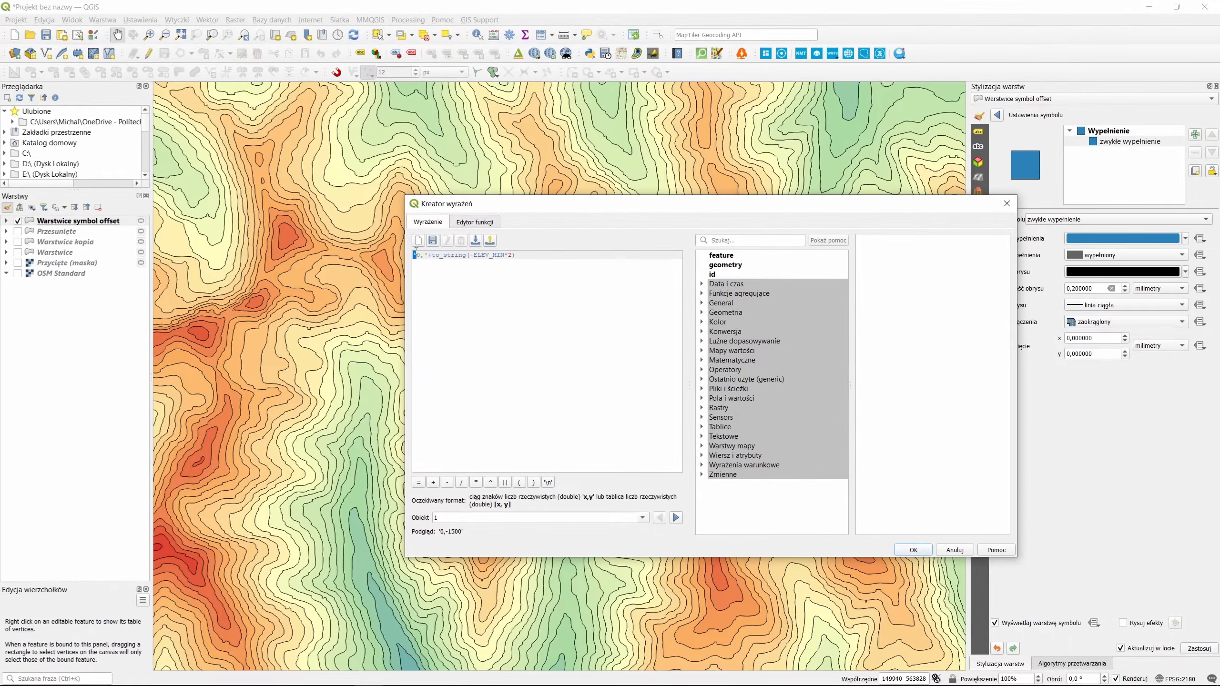
click(860, 617)
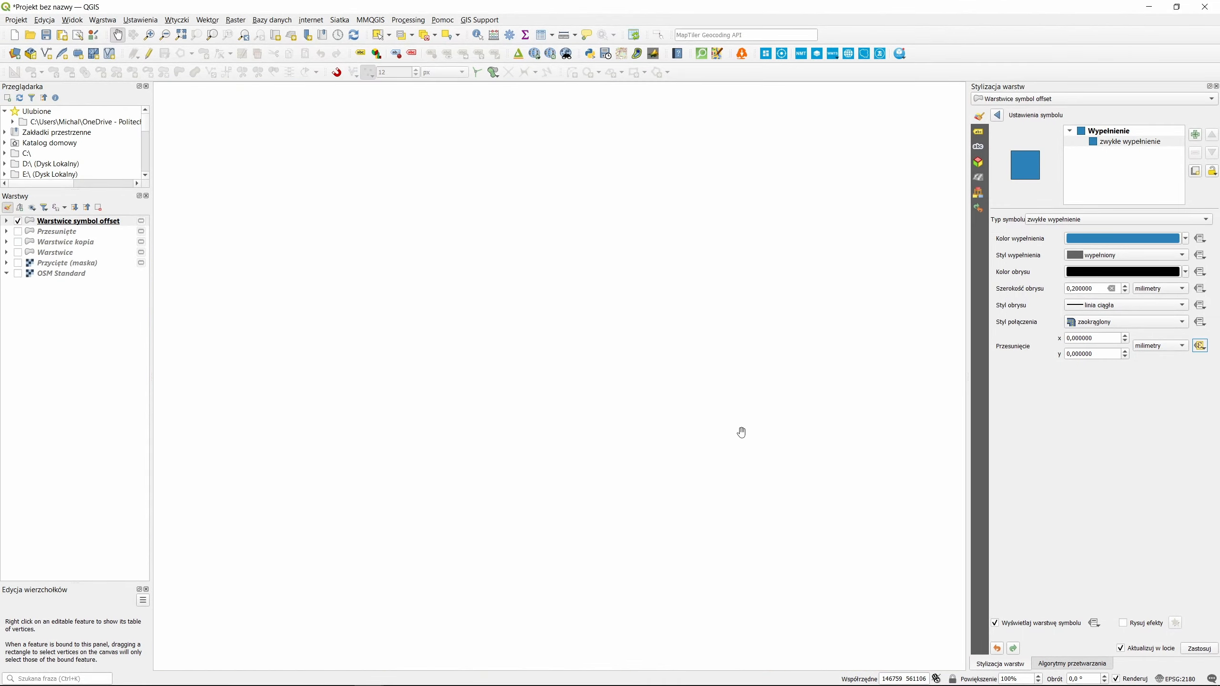
- Set the unit of the fill's offset to metres at scale ("metry w skali")
click(1159, 345)
click(1158, 367)
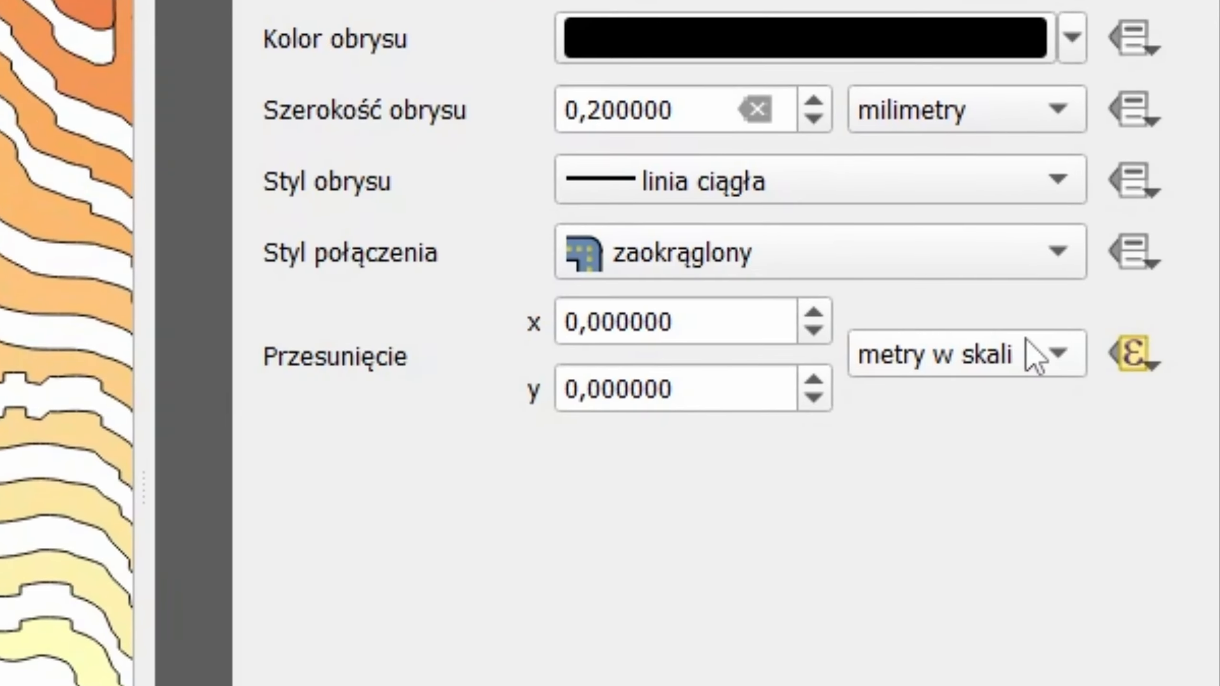
click(1043, 352)
click(1001, 214)
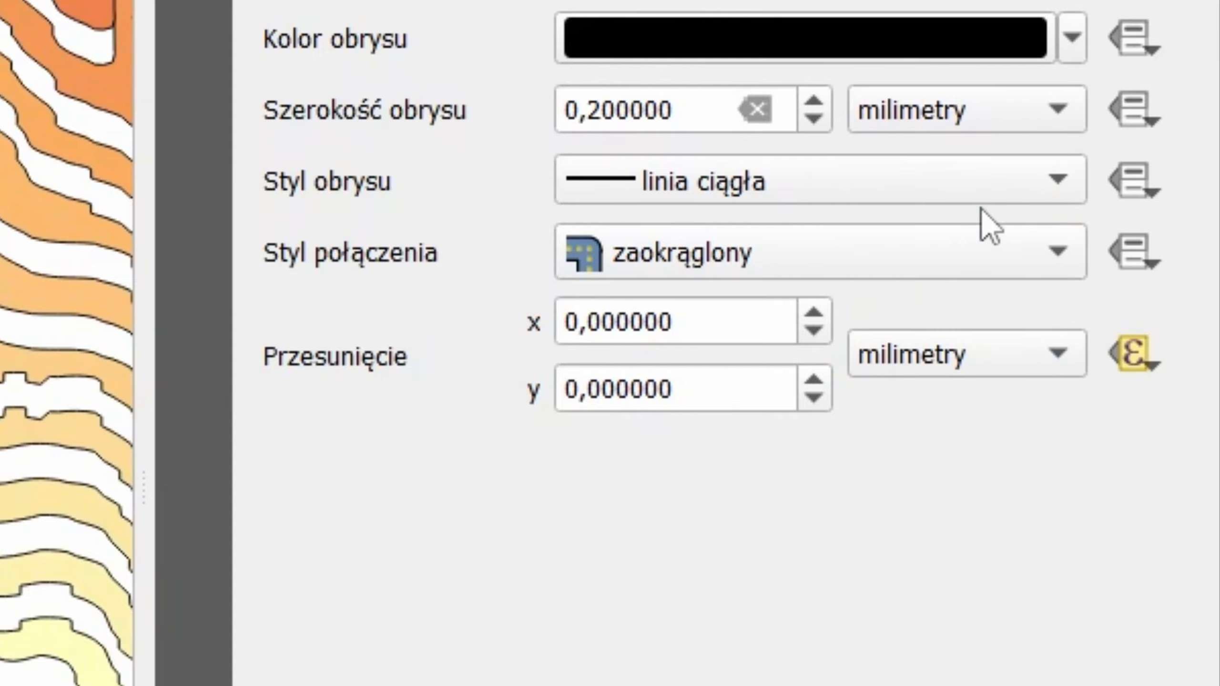
click(1024, 354)
click(940, 504)
click(948, 355)
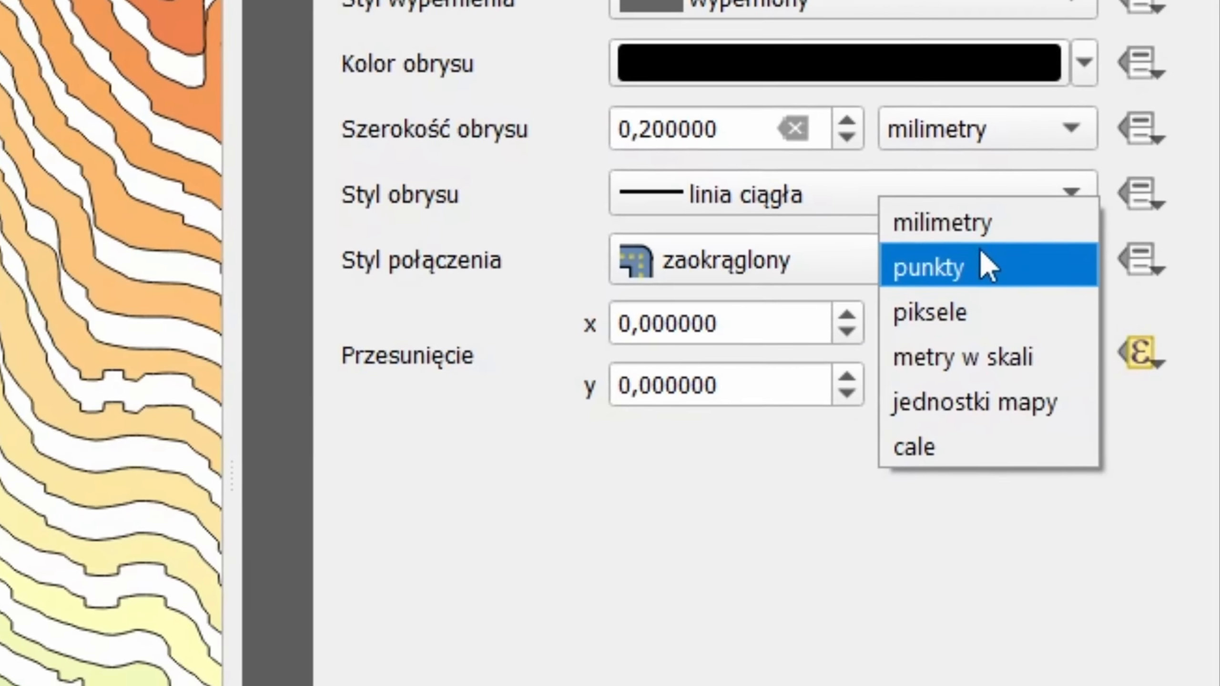
click(941, 212)
click(1131, 346)
click(1157, 367)
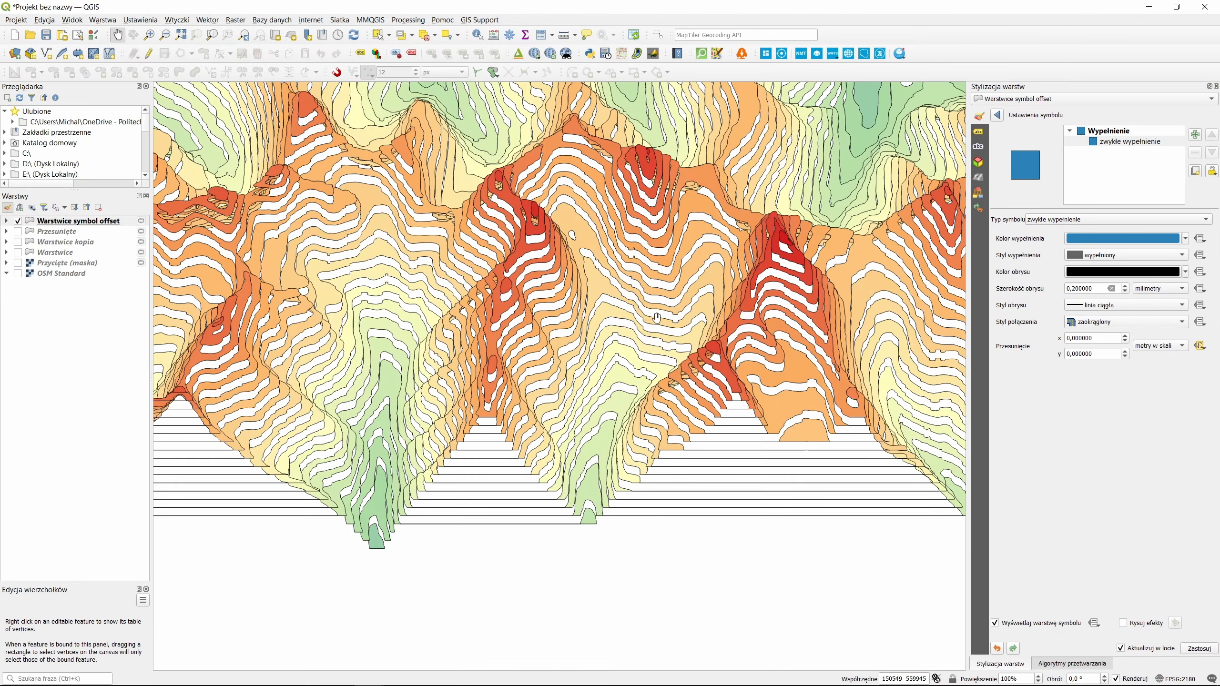
- Change the ELEV_MIN multiplier in the offset expression to 1 and apply it to the map
drag(657, 318, 663, 347)
scroll(592, 417, down, 5)
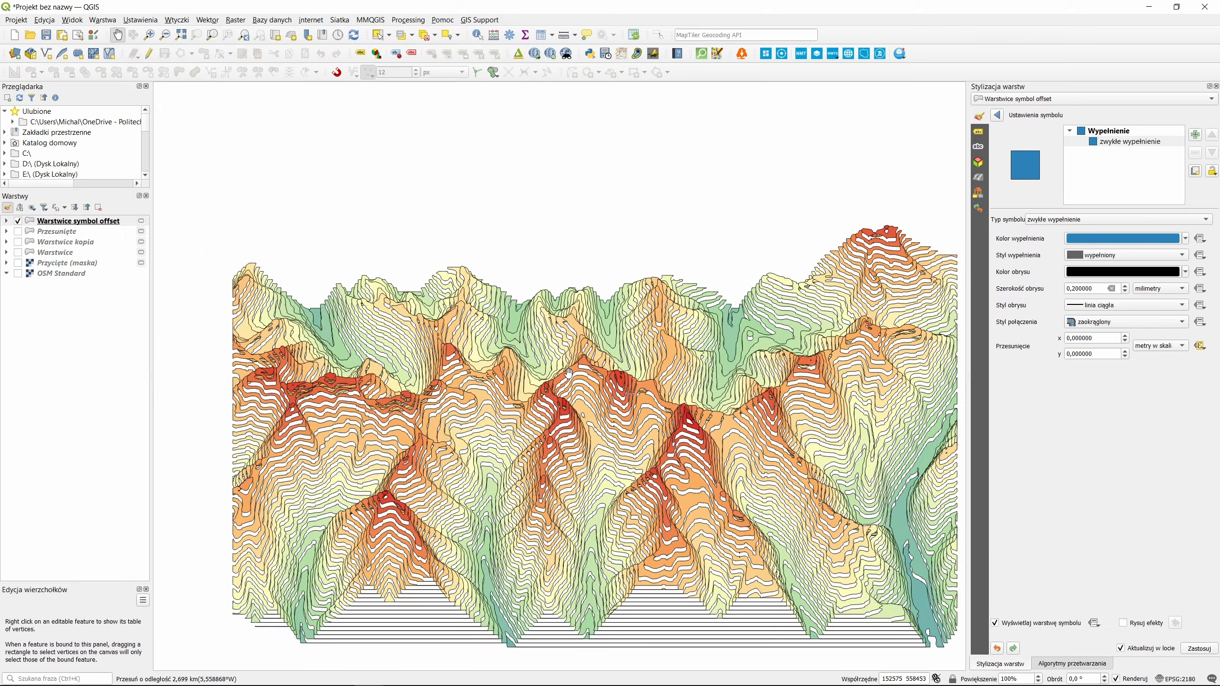
scroll(614, 453, up, 3)
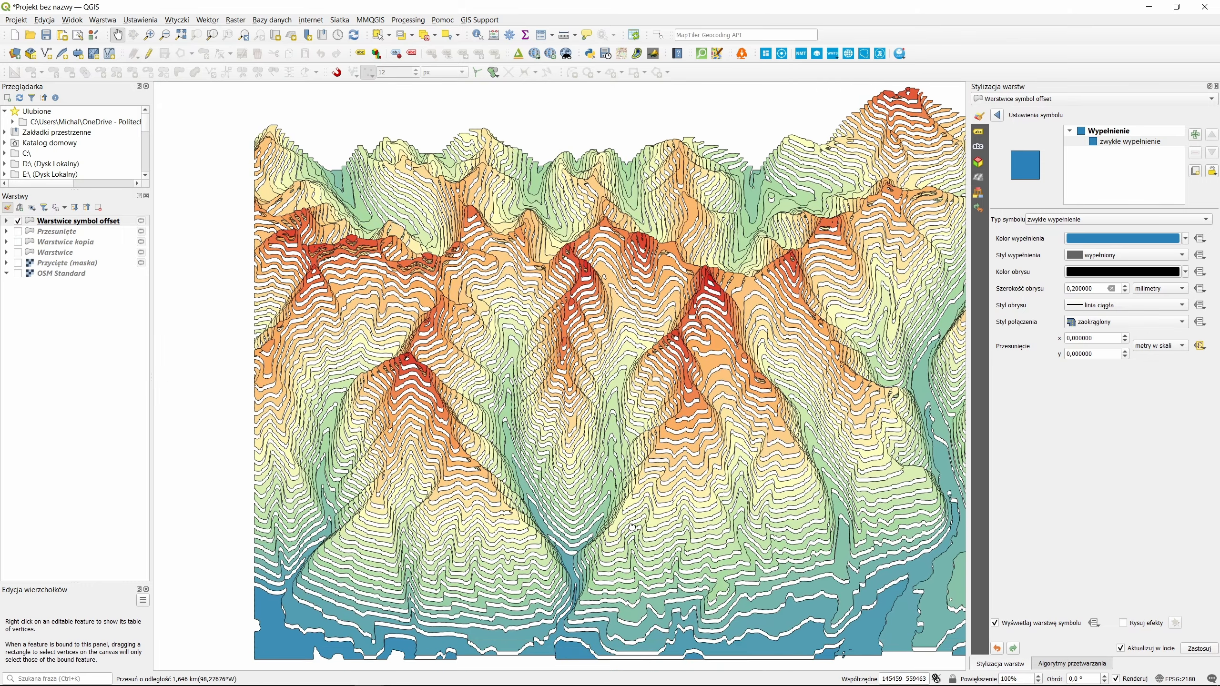
drag(632, 526, 790, 467)
click(1200, 346)
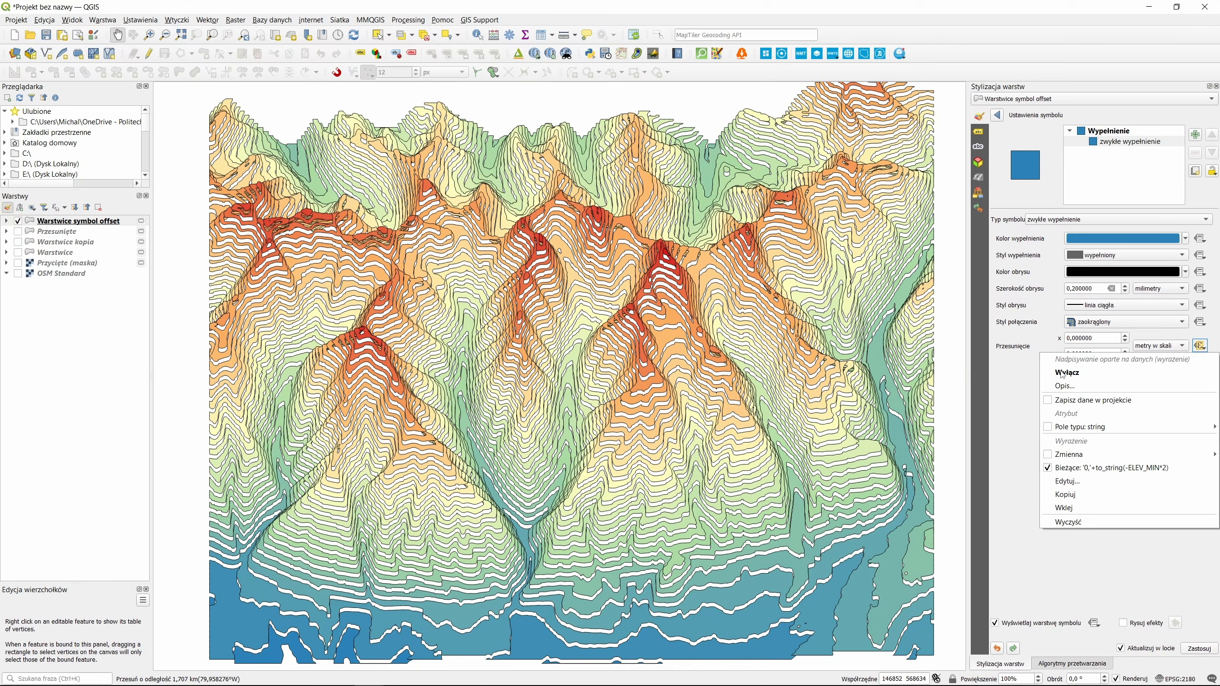
click(1066, 480)
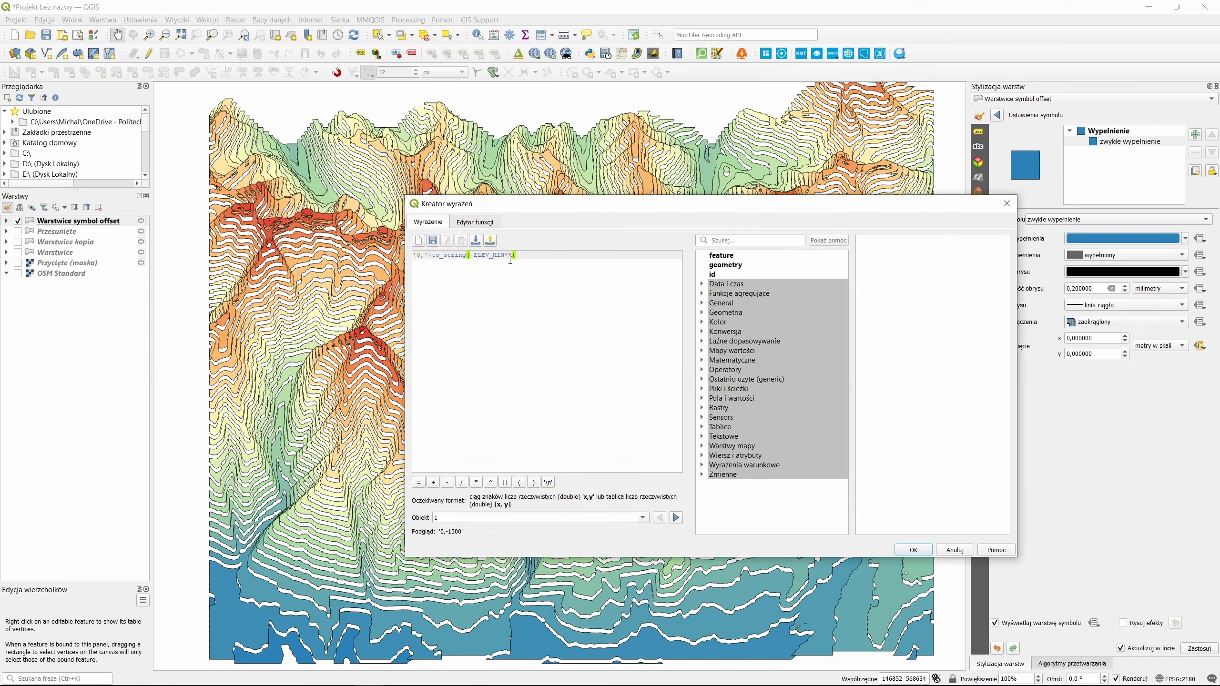
key(BackSpace)
text(1)
click(913, 550)
scroll(665, 490, down, 1)
drag(666, 490, 672, 460)
scroll(659, 462, up, 1)
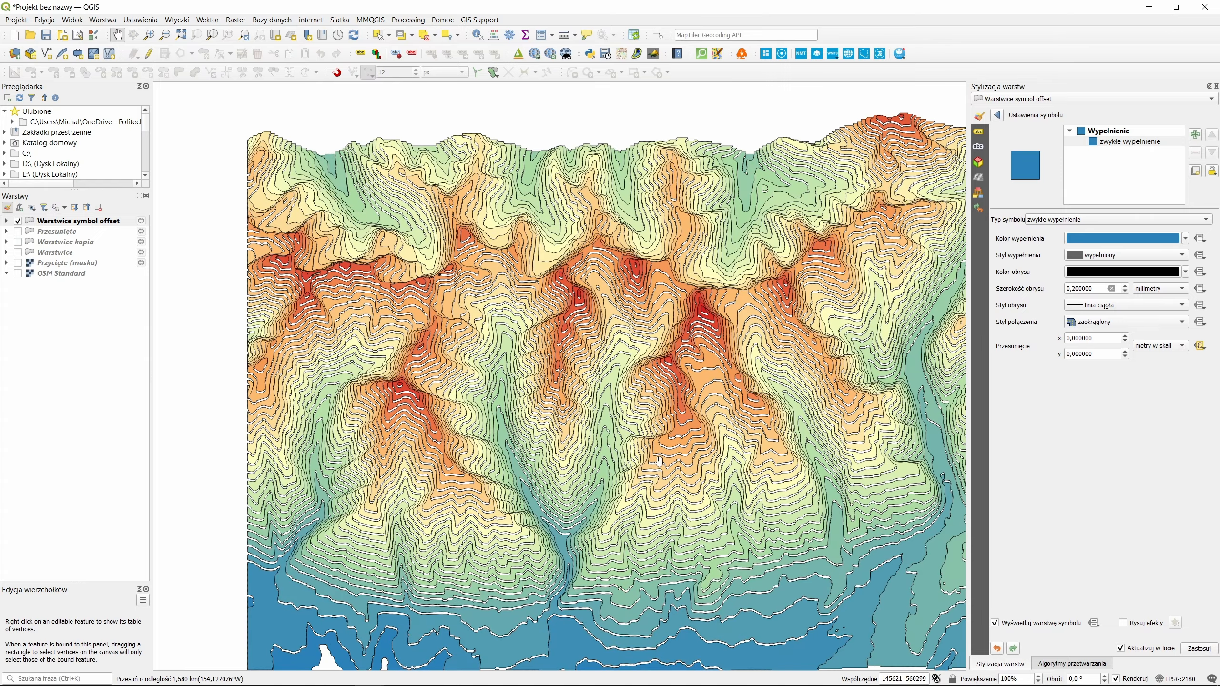
- Change the ELEV_MIN multiplier in the offset expression to 1.5 and check the resulting relief on the map
scroll(659, 461, up, 2)
click(1199, 345)
click(1067, 481)
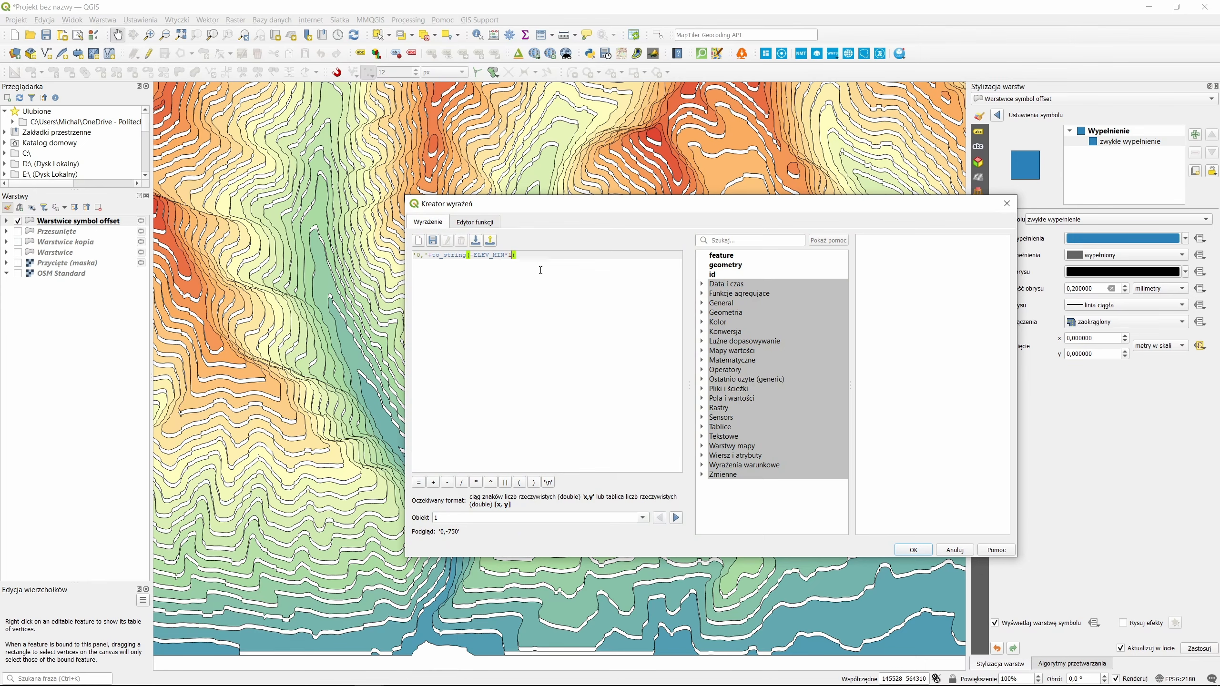
text(,)
key(BackSpace)
text(.5)
scroll(568, 270, down, 1)
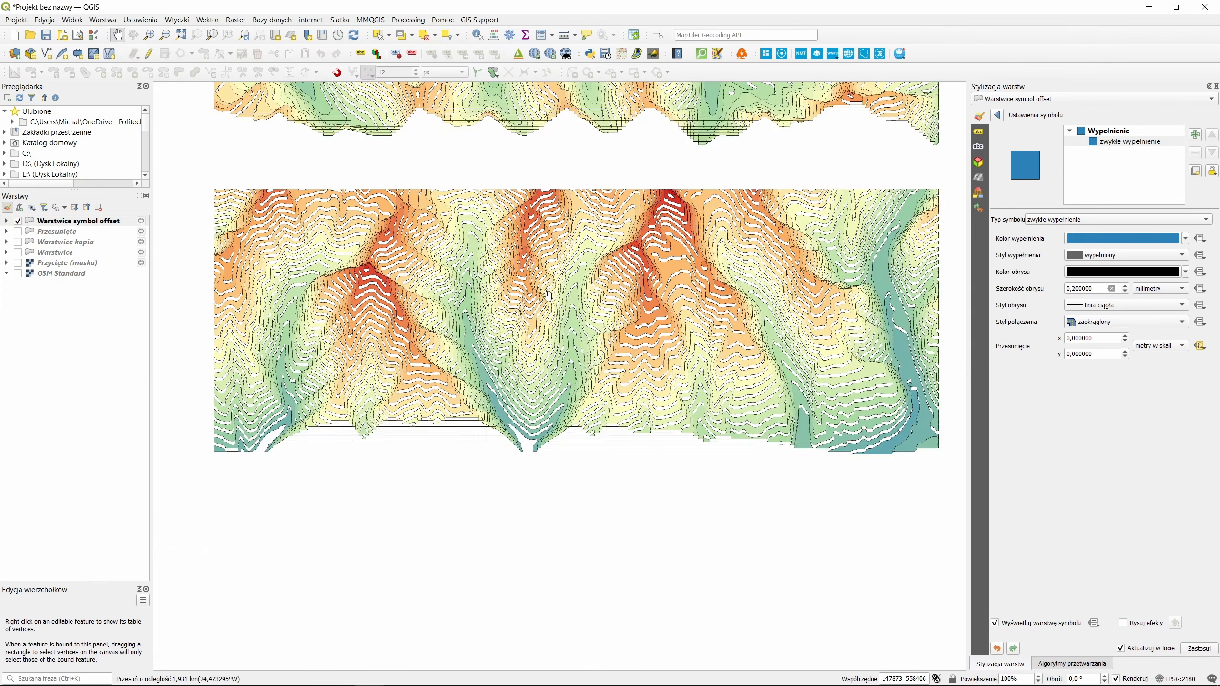
drag(569, 266, 571, 335)
mouse_move(654, 408)
mouse_down()
mouse_move(645, 393)
mouse_move(677, 403)
mouse_move(588, 385)
mouse_move(682, 411)
mouse_move(691, 439)
mouse_move(589, 408)
mouse_move(661, 453)
mouse_move(654, 429)
mouse_up()
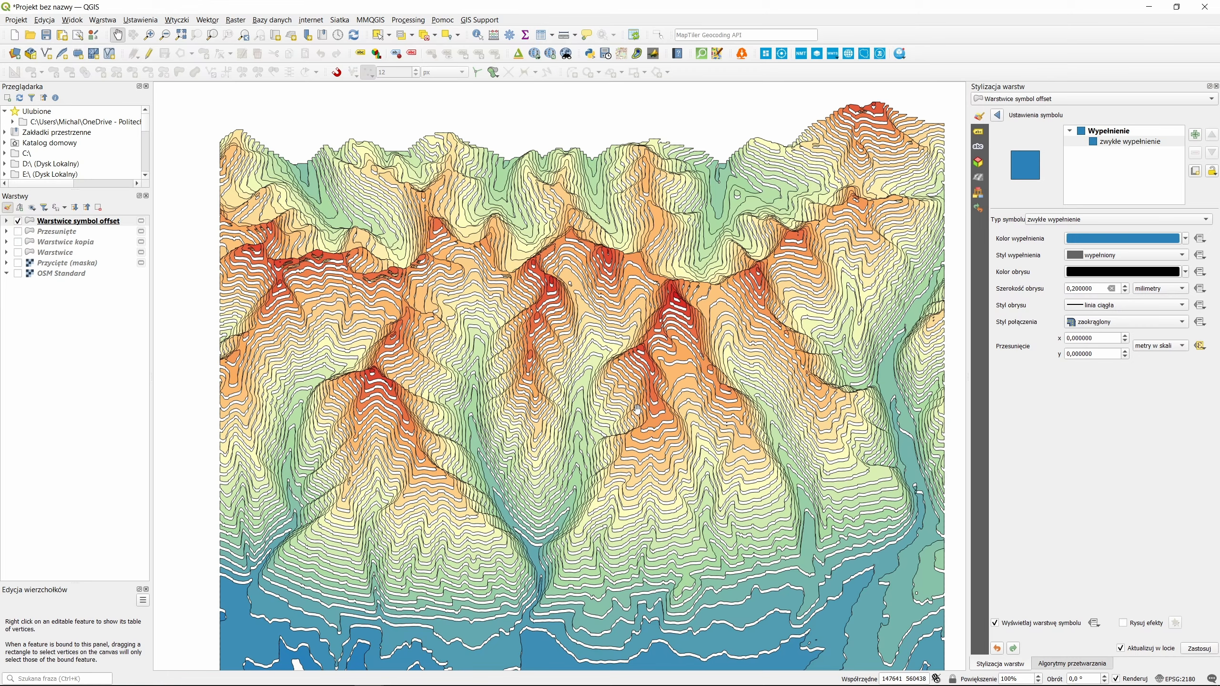
- Examine the offset contour relief on the map, from close up along the ridges to the full extent
scroll(648, 493, up, 1)
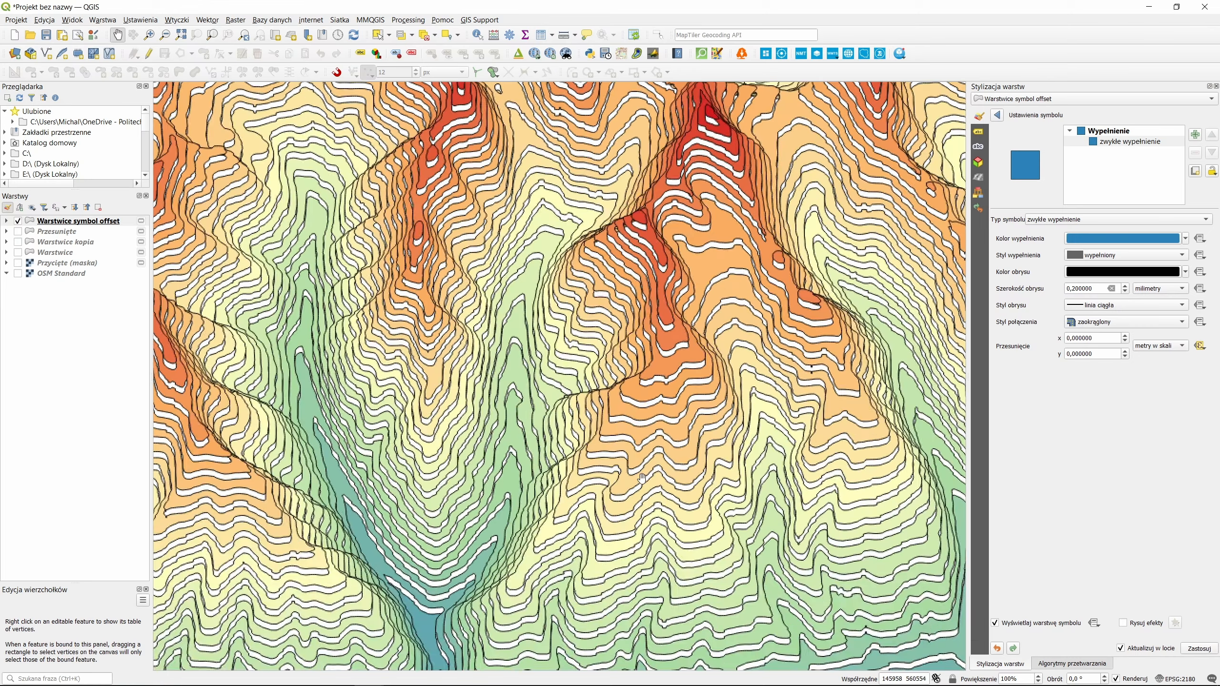
scroll(670, 516, up, 1)
drag(545, 279, 497, 393)
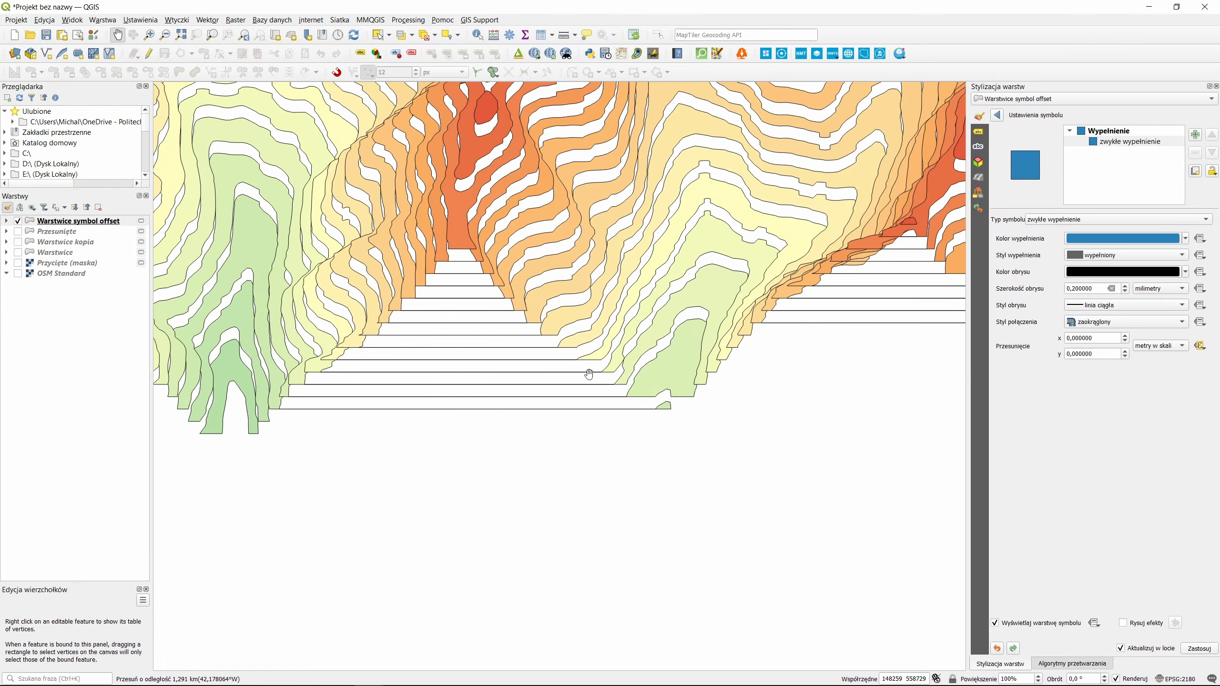
drag(588, 374, 586, 548)
scroll(586, 548, down, 1)
drag(519, 375, 600, 380)
drag(485, 341, 684, 352)
drag(677, 352, 693, 472)
drag(816, 375, 697, 449)
drag(928, 503, 684, 231)
drag(425, 428, 498, 444)
scroll(498, 446, down, 1)
drag(498, 446, 548, 460)
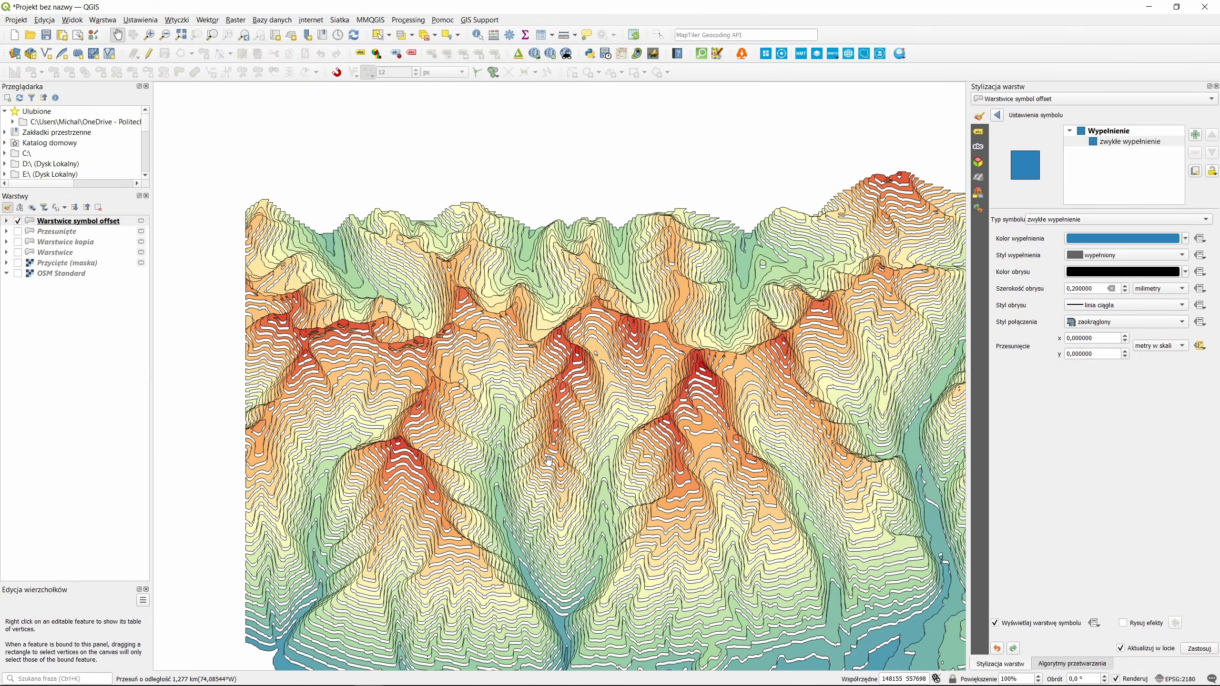
- Display the Przesunięte layer instead of Warstwice symbol offset and inspect its contour edges up close
click(18, 220)
click(18, 231)
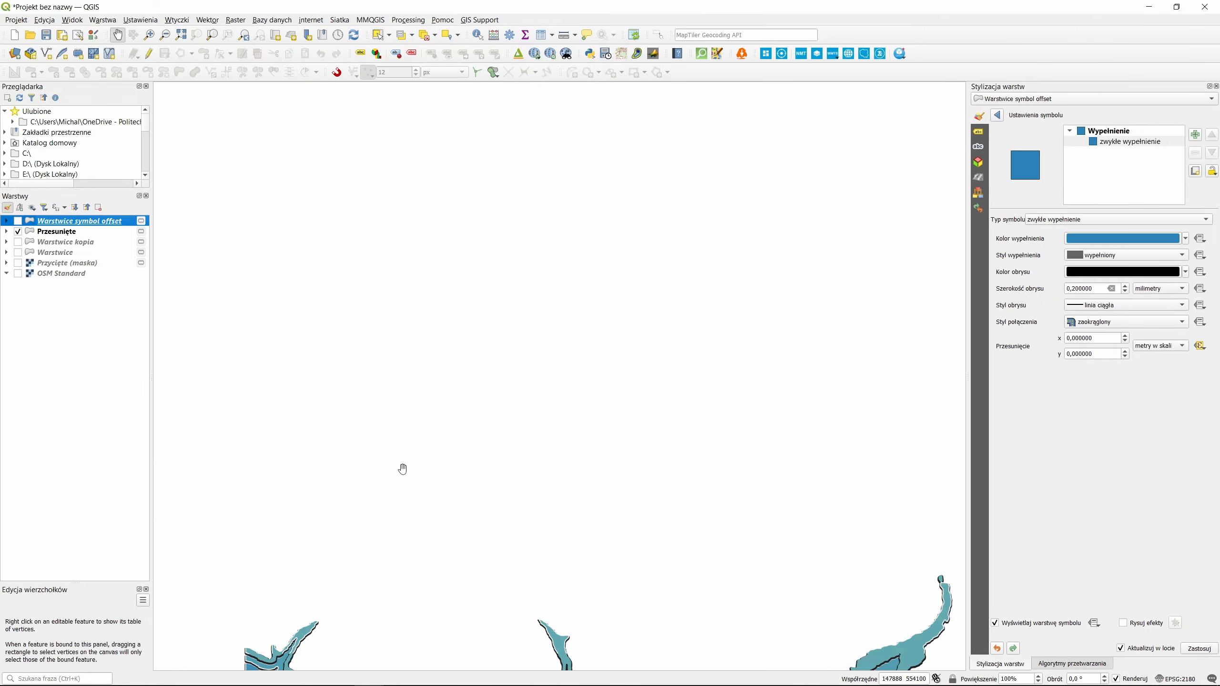
drag(525, 512, 573, 343)
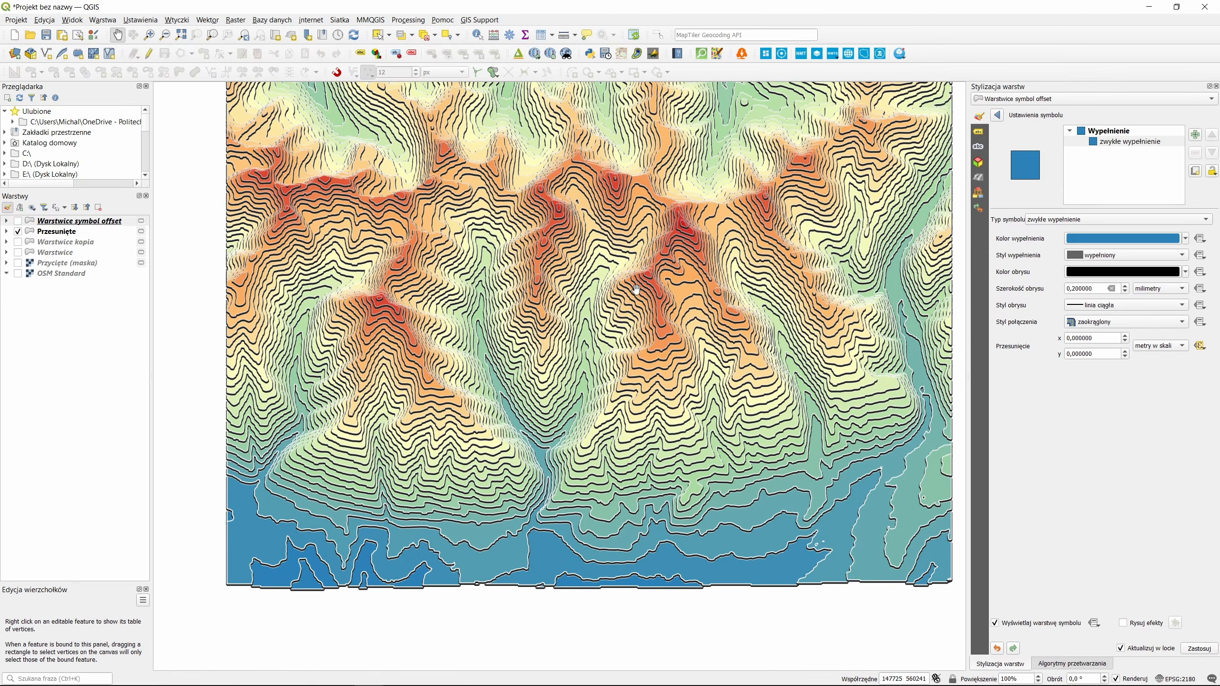
scroll(562, 450, up, 2)
scroll(572, 467, up, 1)
drag(377, 523, 586, 399)
scroll(586, 398, up, 1)
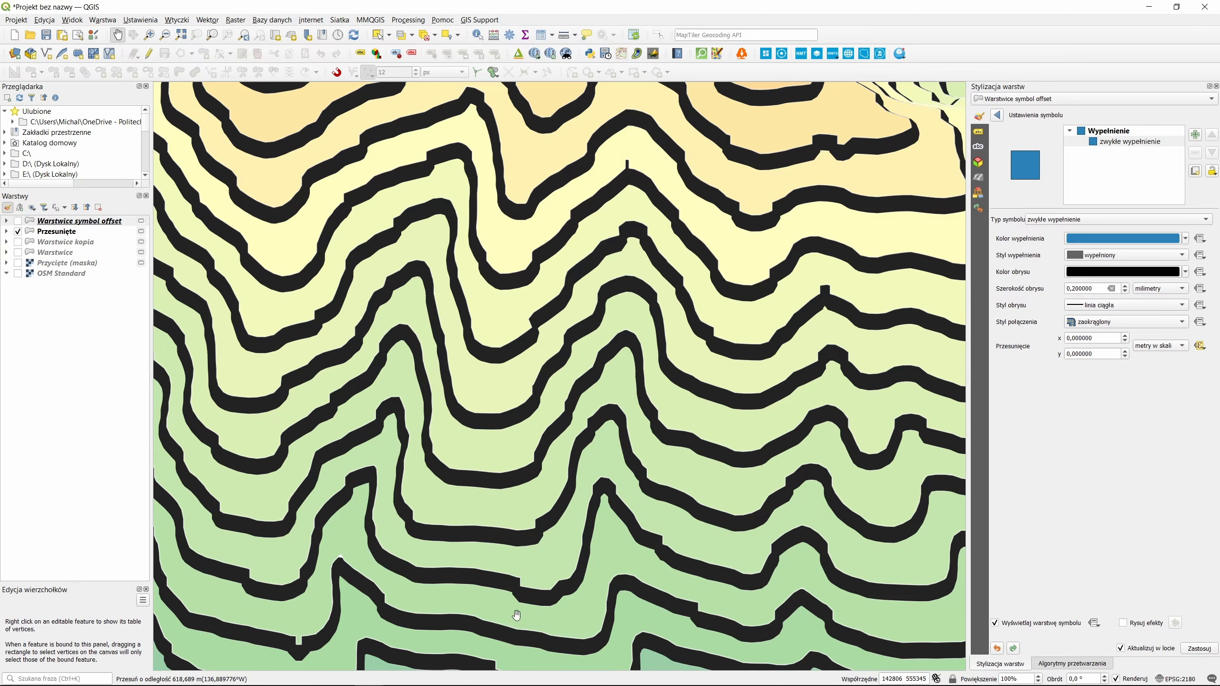
scroll(516, 615, down, 1)
scroll(528, 553, down, 1)
scroll(534, 526, down, 1)
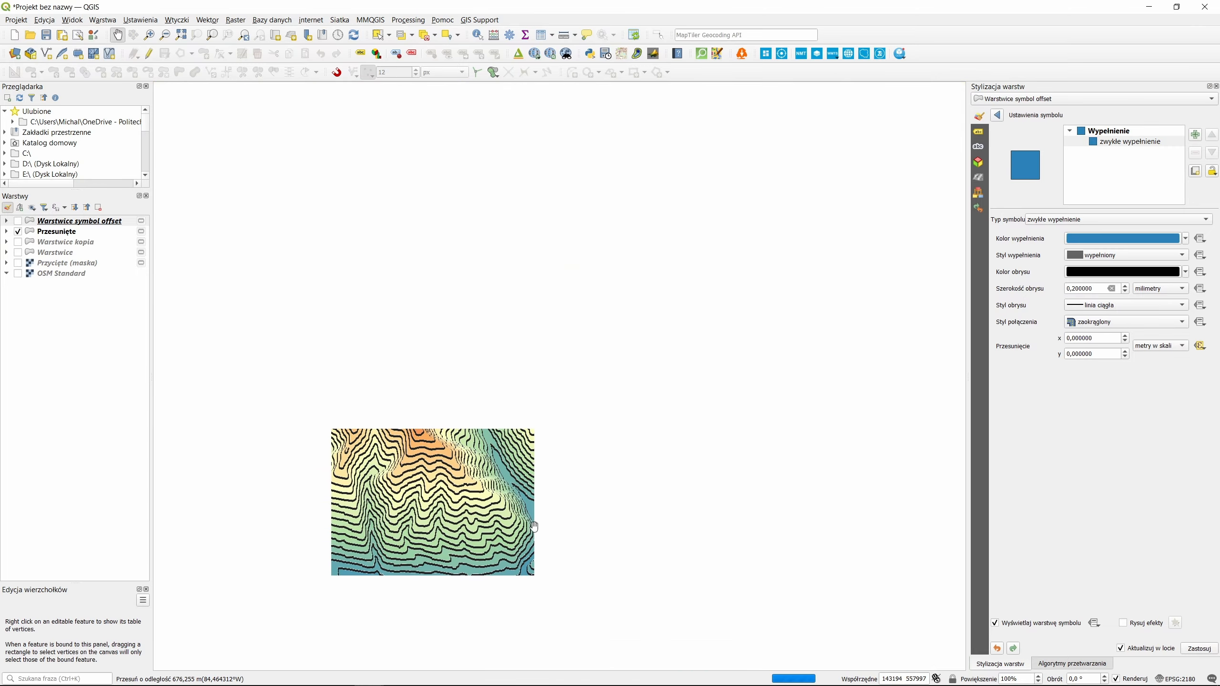
- Show the Warstwice symbol offset layer again in place of Przesunięte and view its relief
click(17, 222)
click(18, 231)
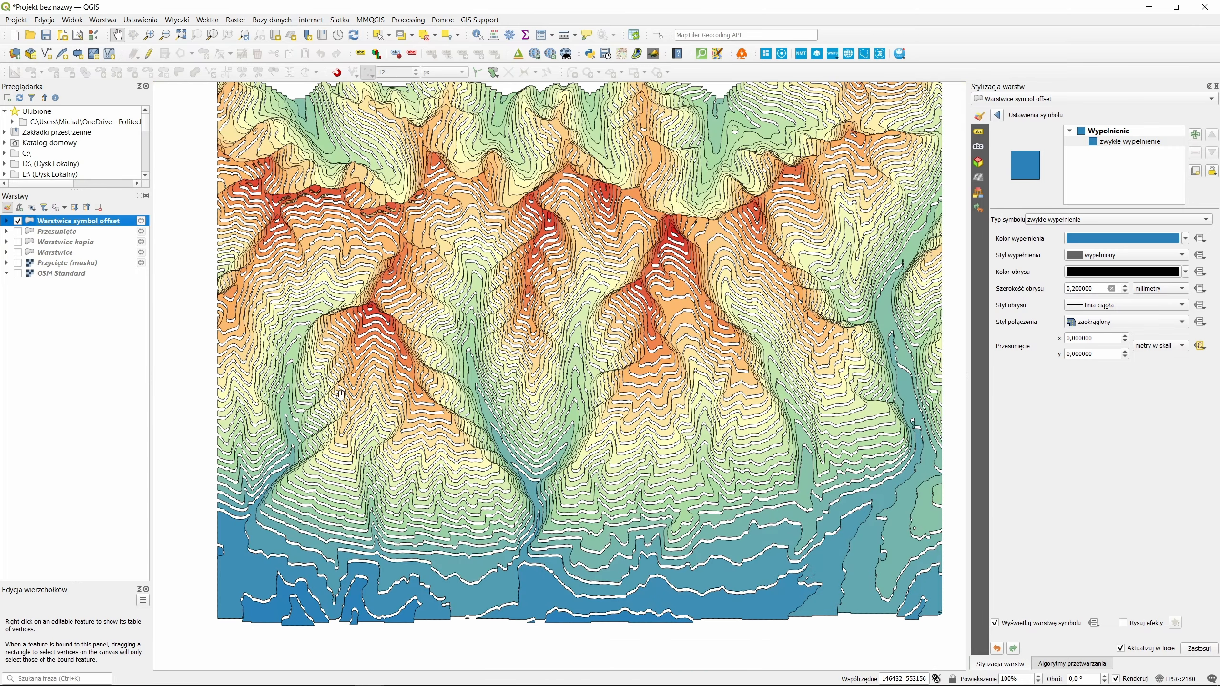
drag(169, 292, 194, 311)
click(101, 222)
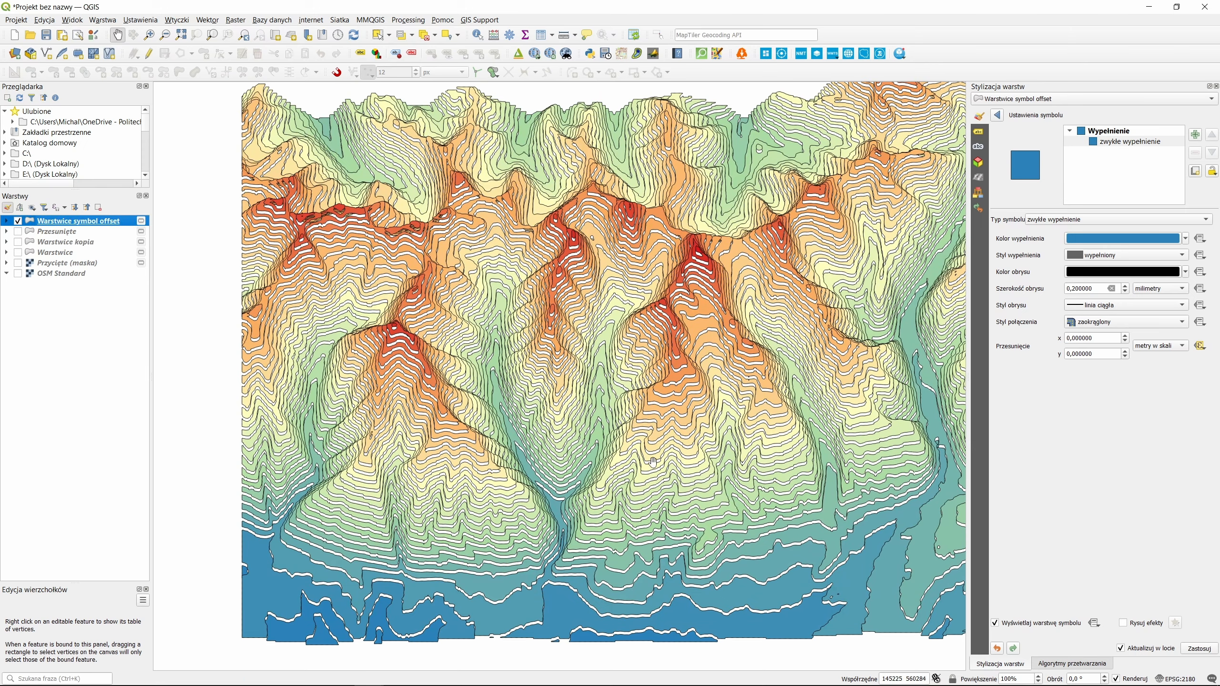
drag(653, 462, 637, 479)
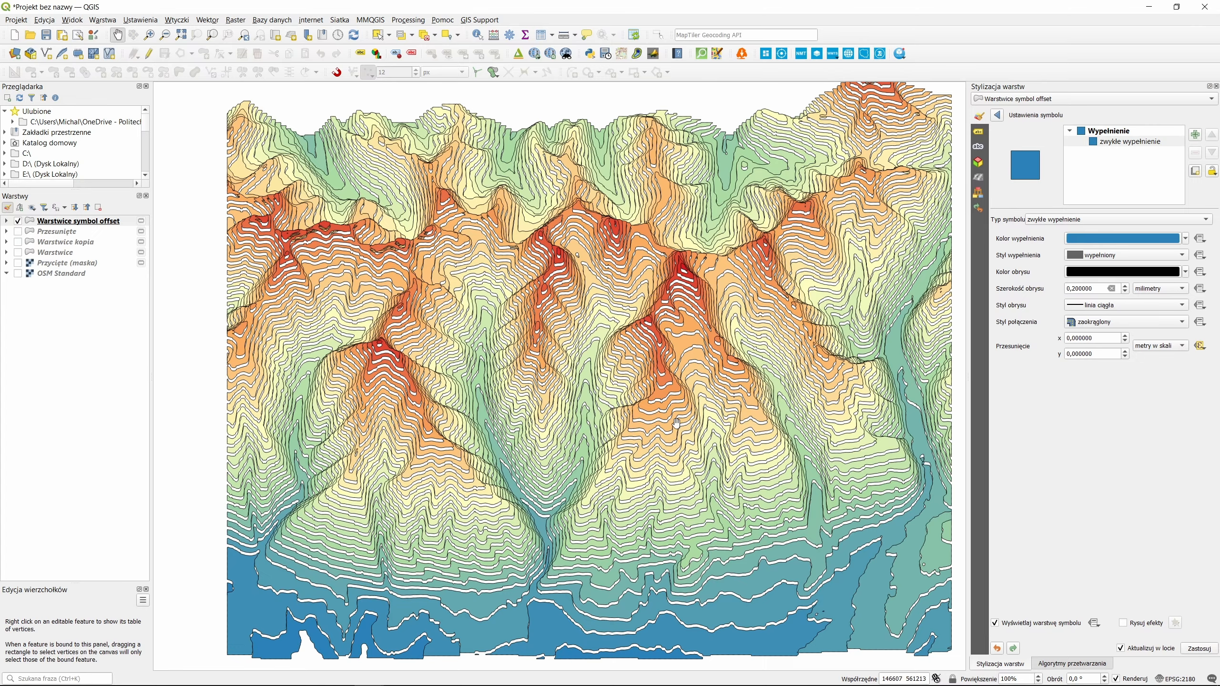
- Add a second symbol layer above the existing simple fill and change its type to a simple line outline (Obrys: zwykła linia)
click(1115, 143)
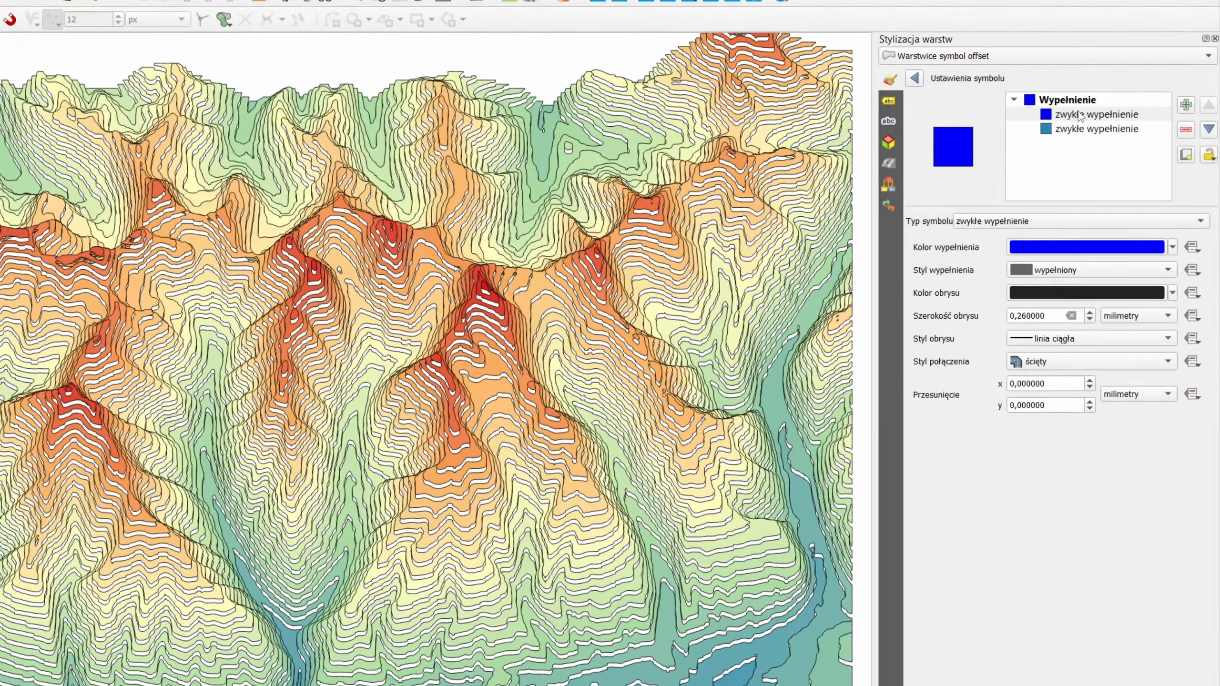
click(1079, 115)
click(1063, 221)
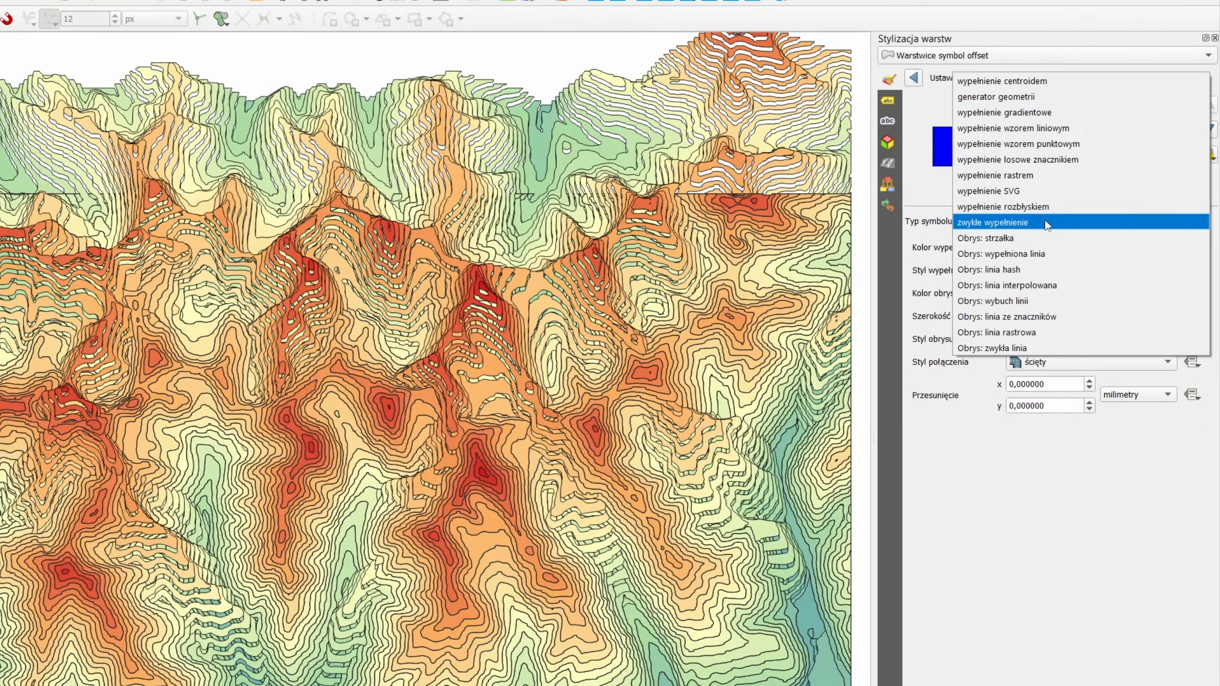
click(1004, 347)
- Set the colour of the new simple line symbol layer to white and check the outlines on the map
click(1033, 248)
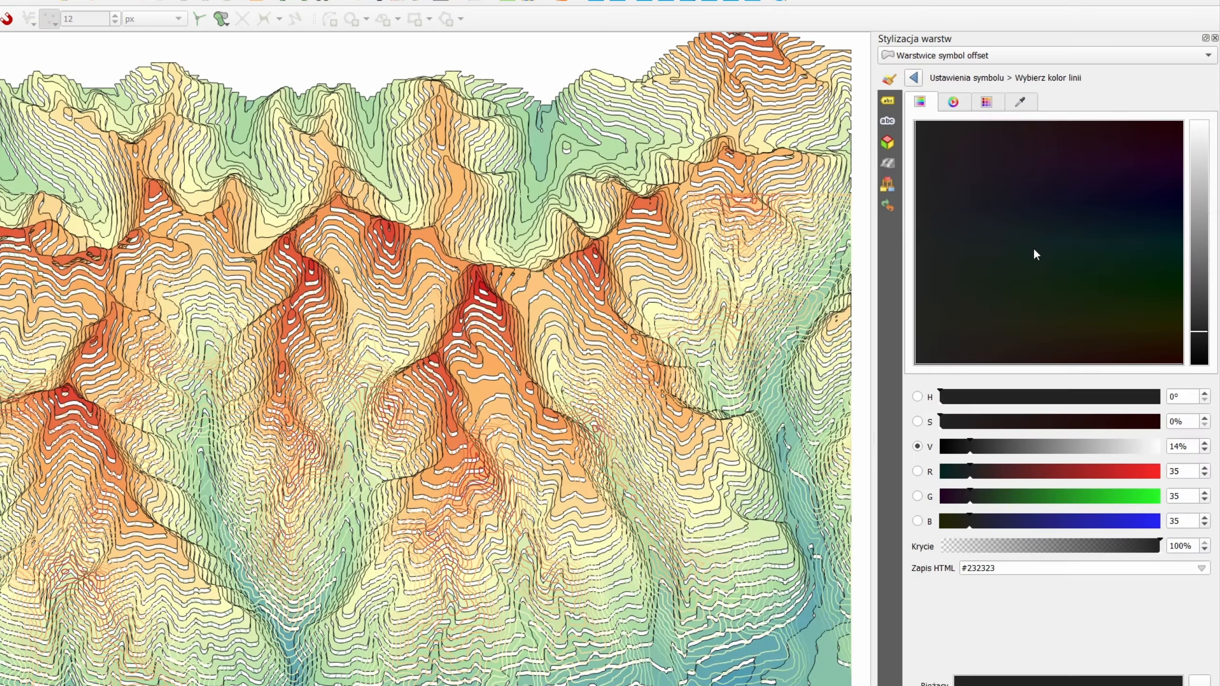
drag(1195, 325, 1170, 84)
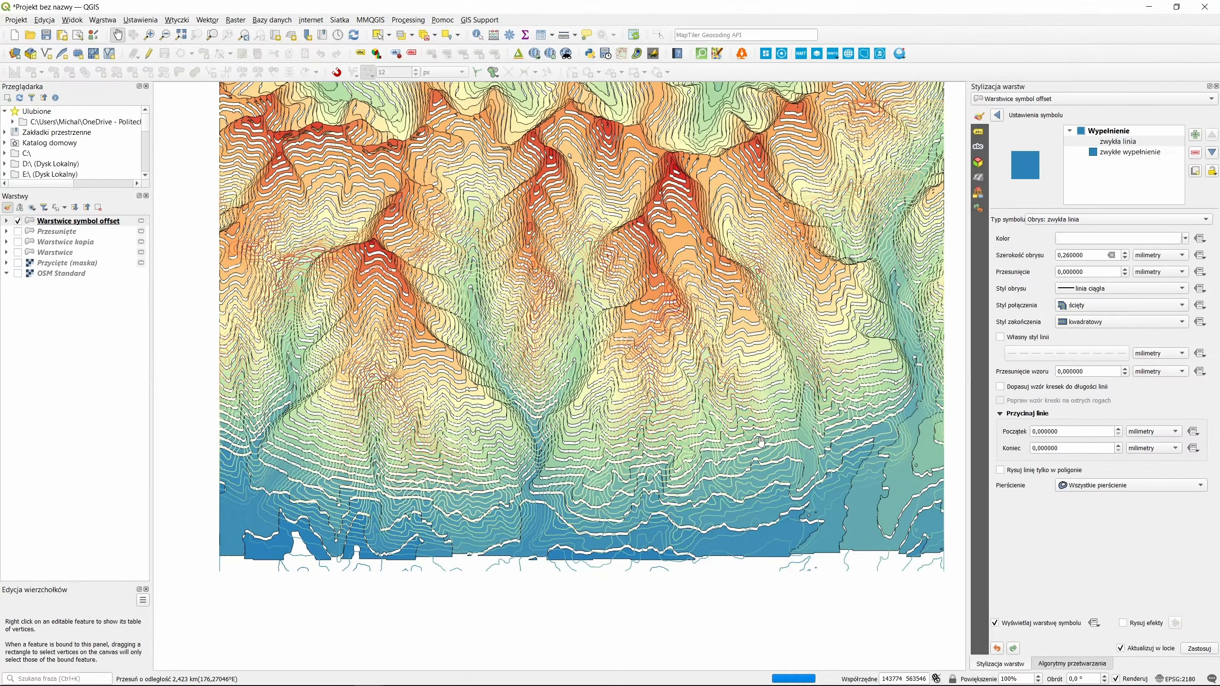
drag(480, 495, 490, 526)
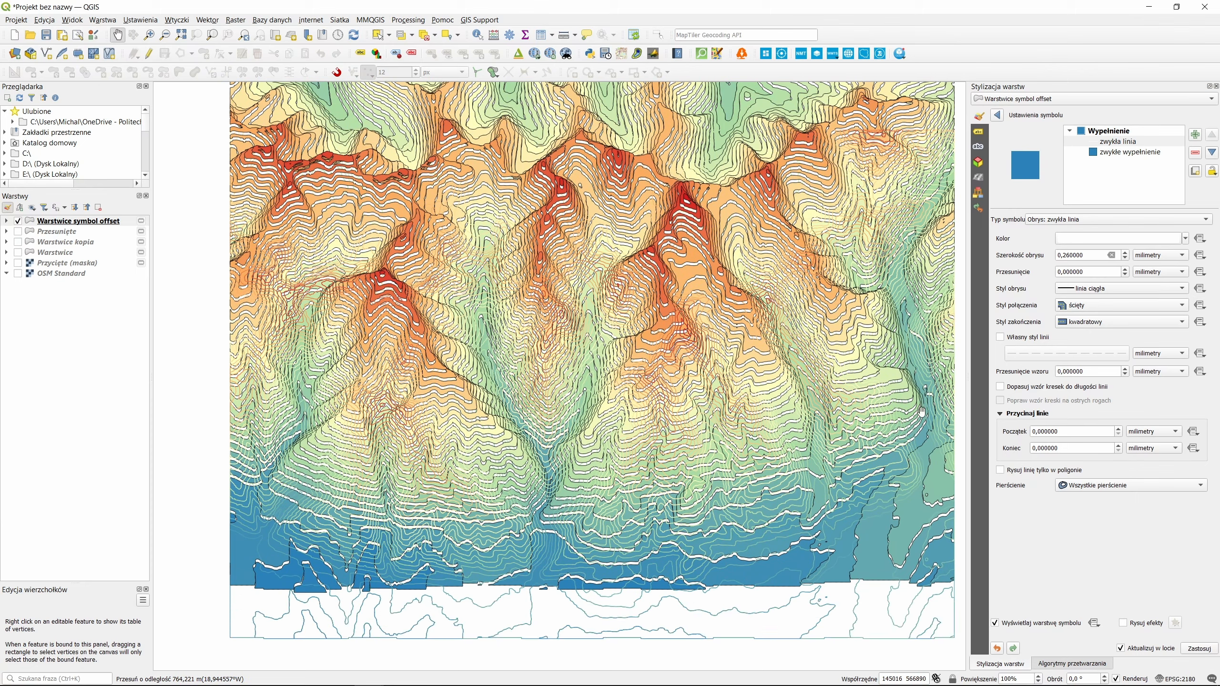
click(1114, 142)
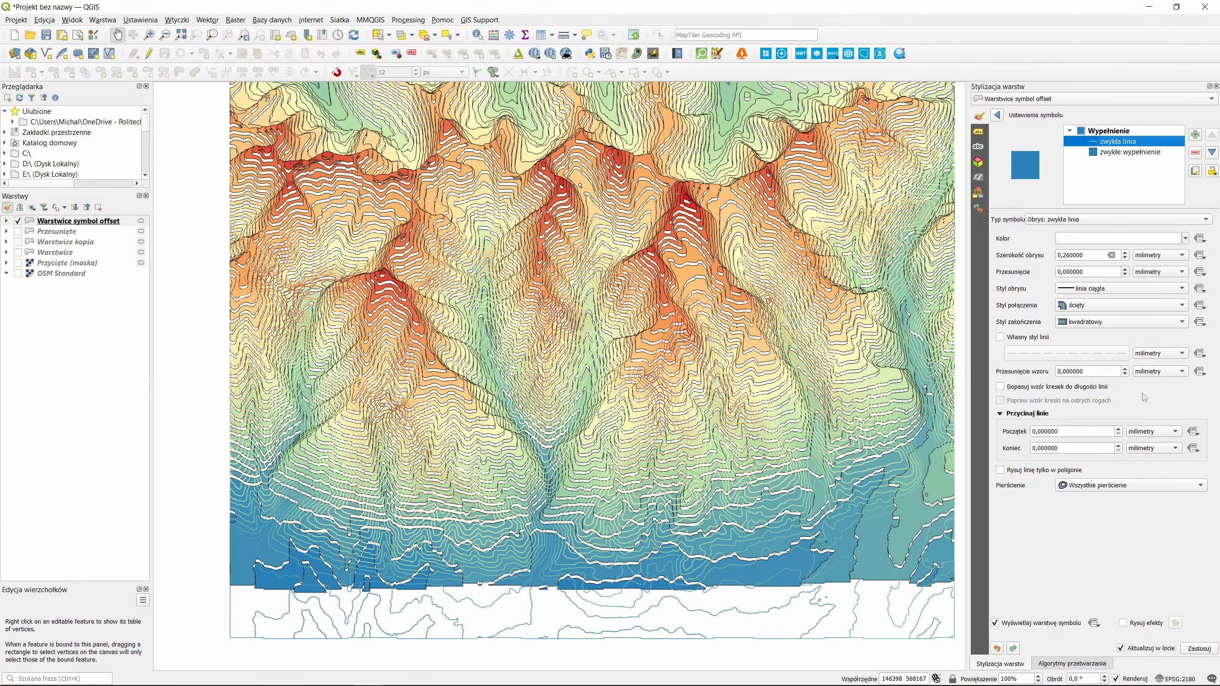
- Copy the data-defined offset expression '0,'+to_string(-ELEV_MIN*1.5) from the lower simple fill
click(1117, 151)
click(1200, 346)
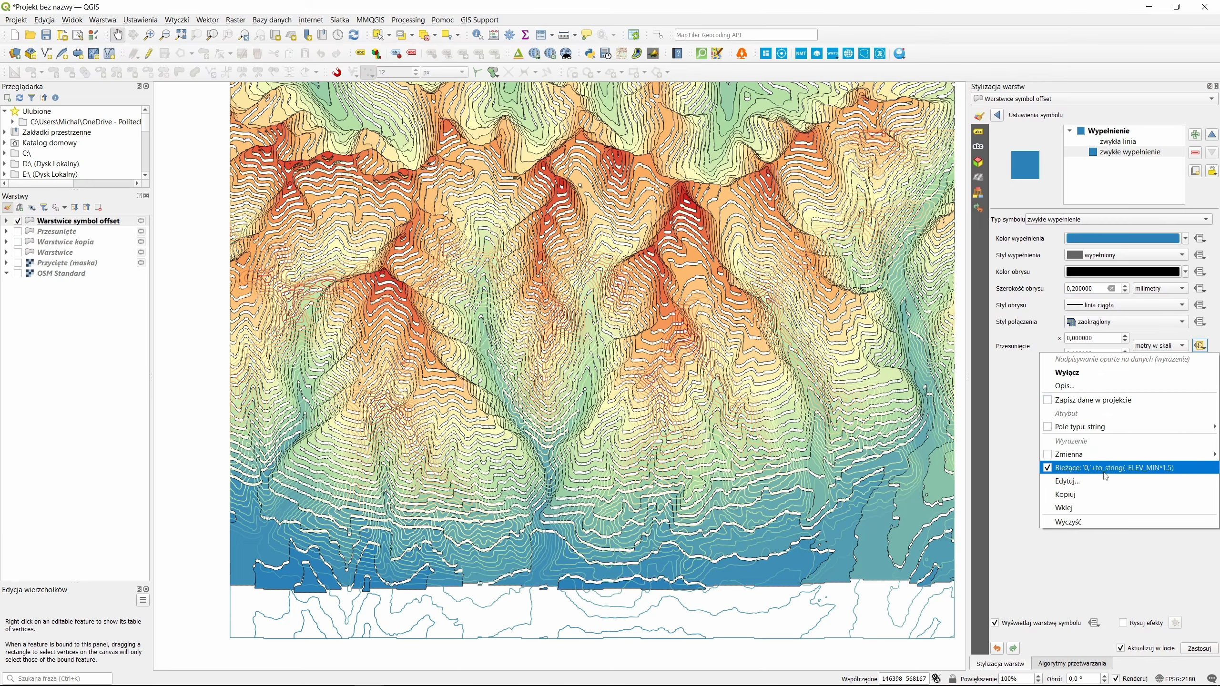
click(1171, 301)
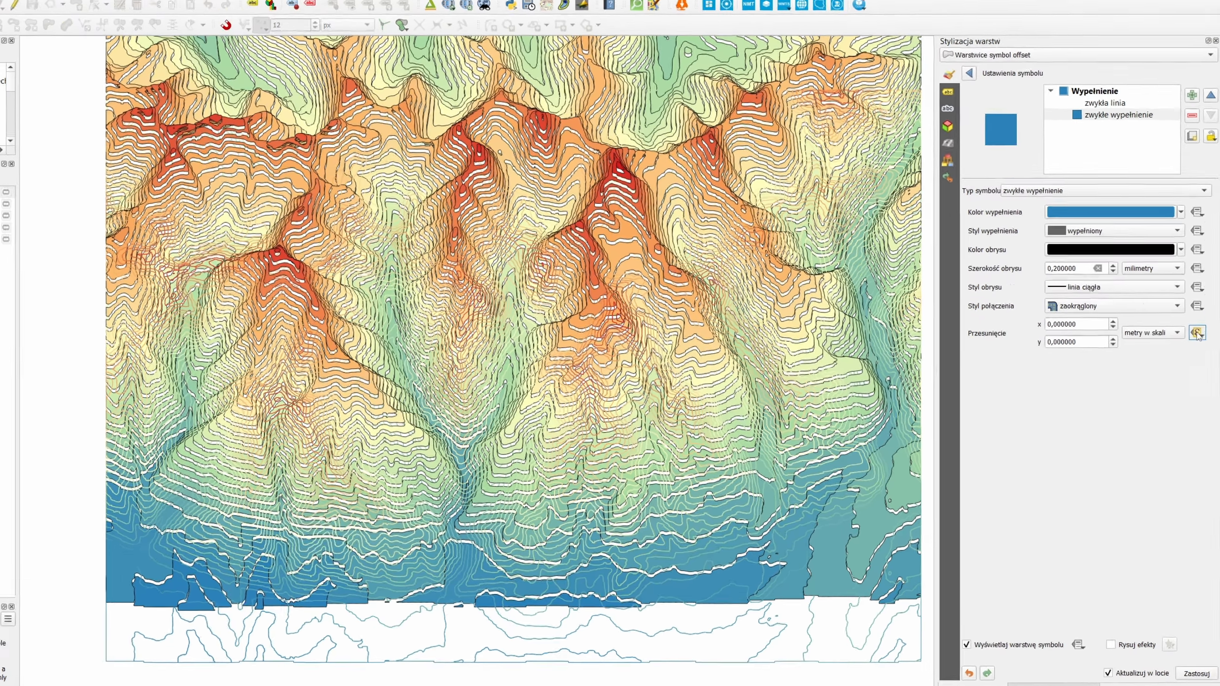
click(1200, 346)
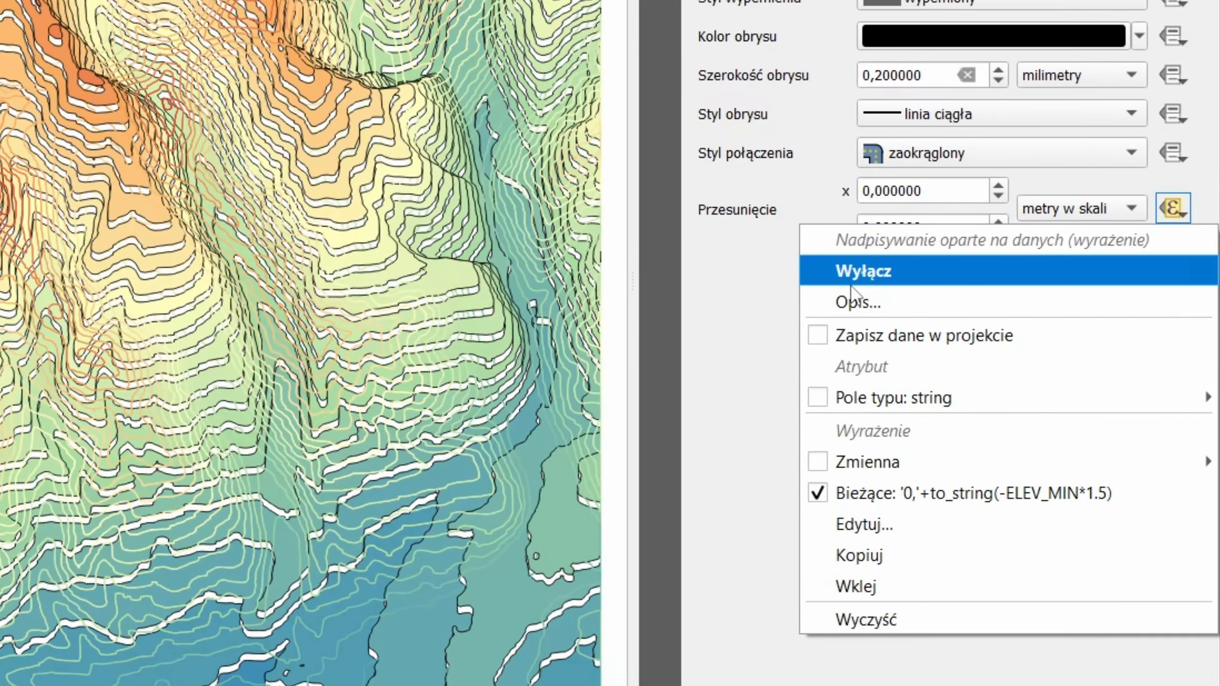
click(864, 557)
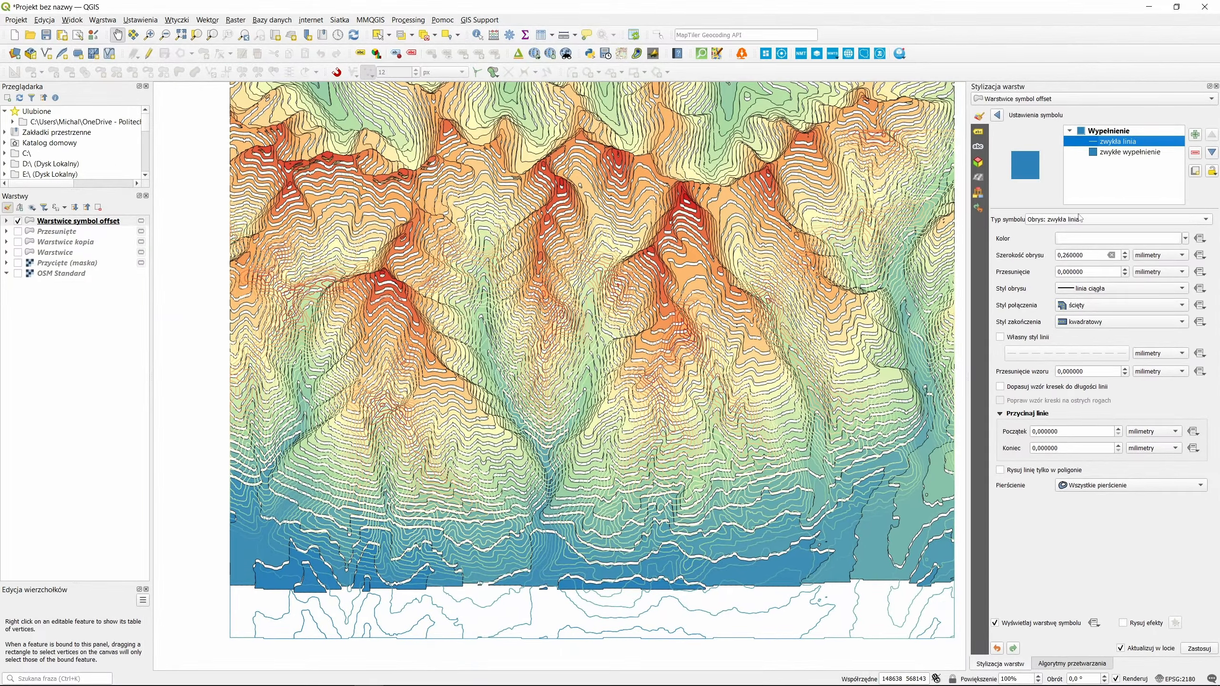
- Change the upper symbol layer to a simple fill (zwykłe wypełnienie) with the fill style set to no brush (brak pędzla)
click(1076, 221)
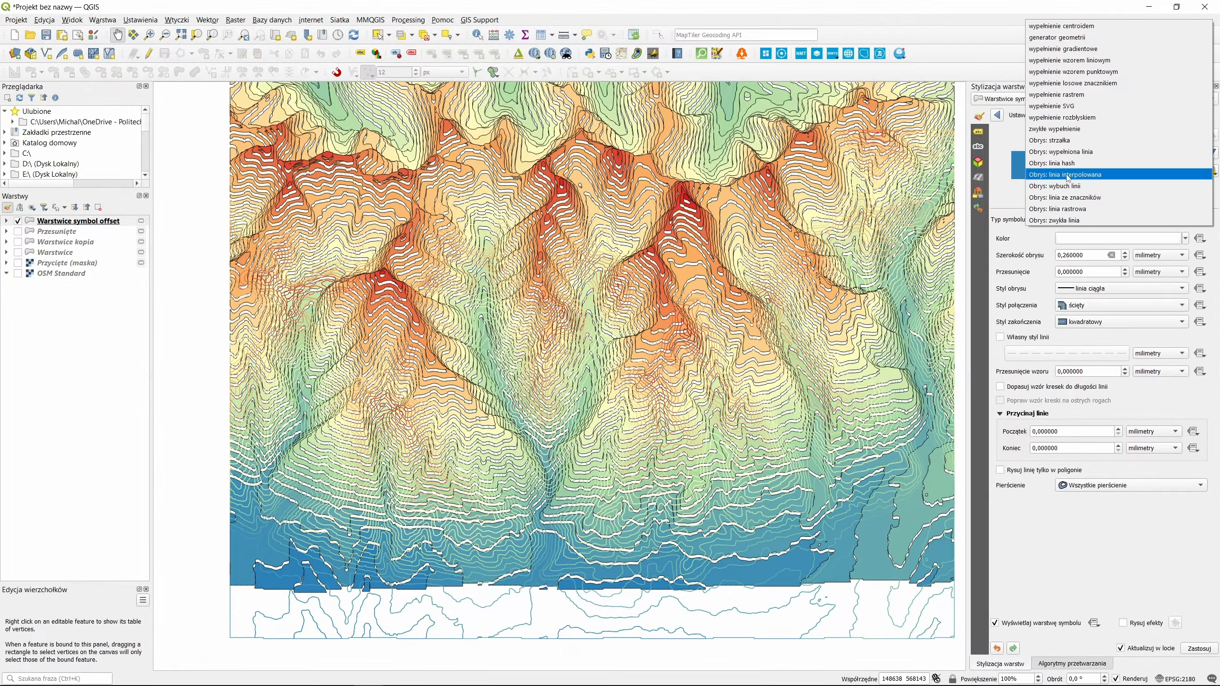
click(1104, 129)
click(1103, 262)
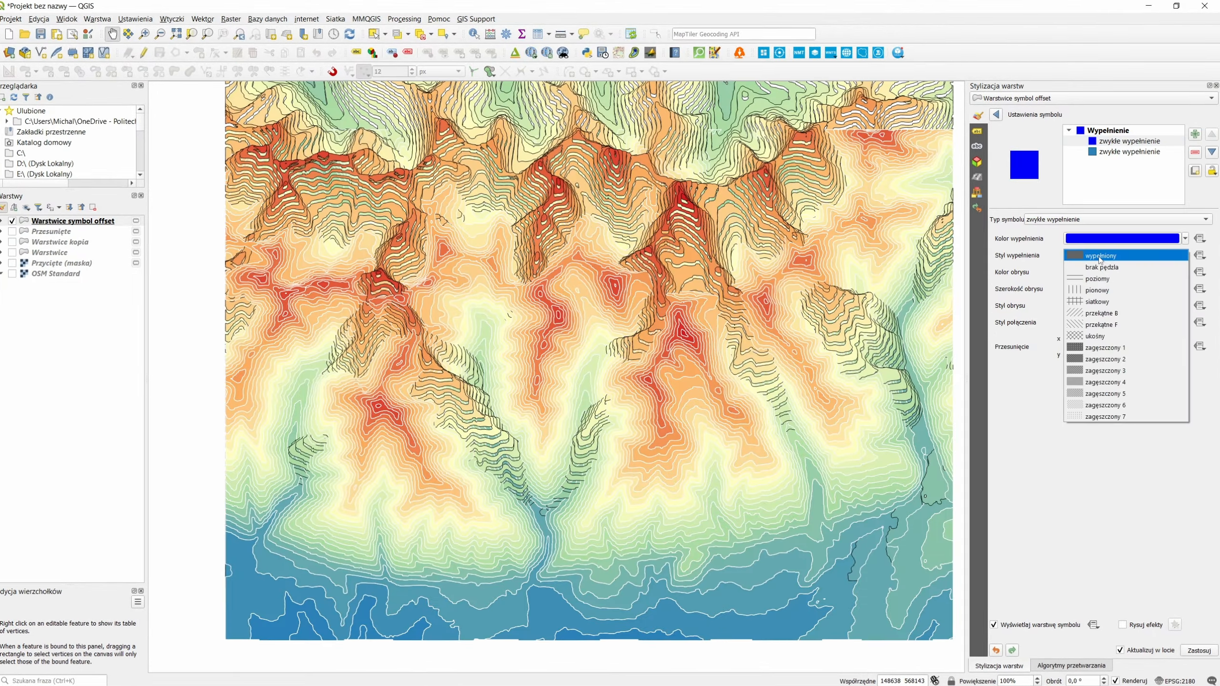
click(1104, 268)
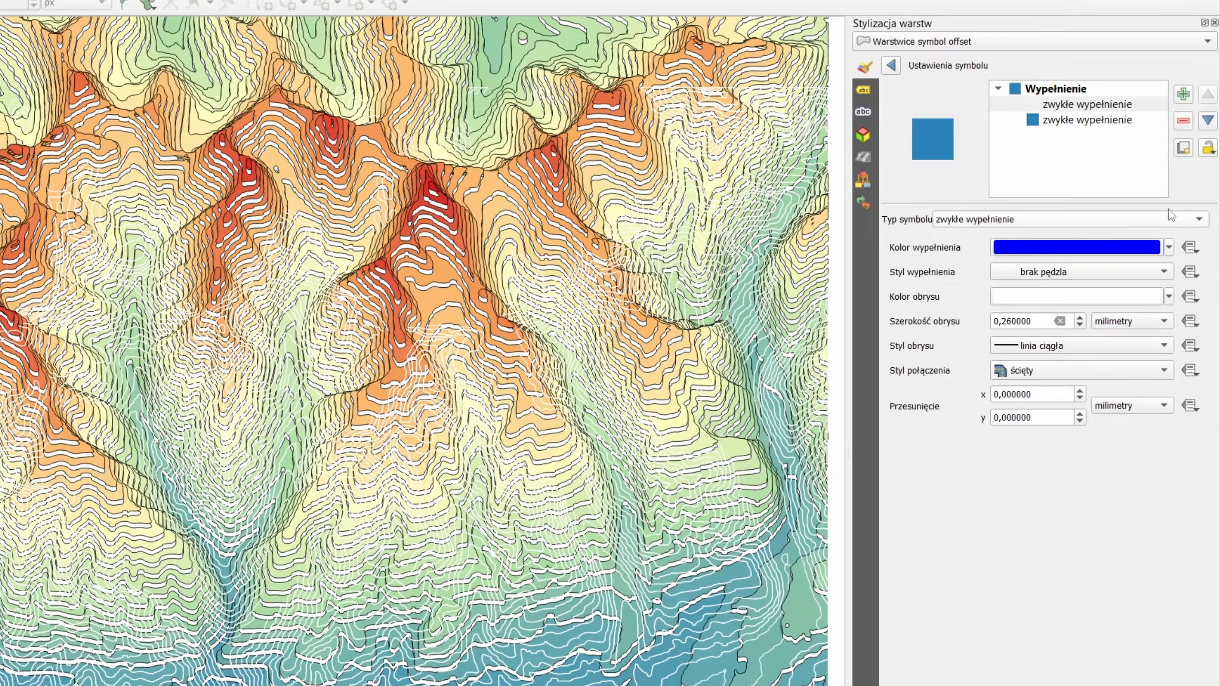
- Paste the copied expression into the data-defined offset of the upper simple fill and compare with the lower fill's settings
click(1190, 405)
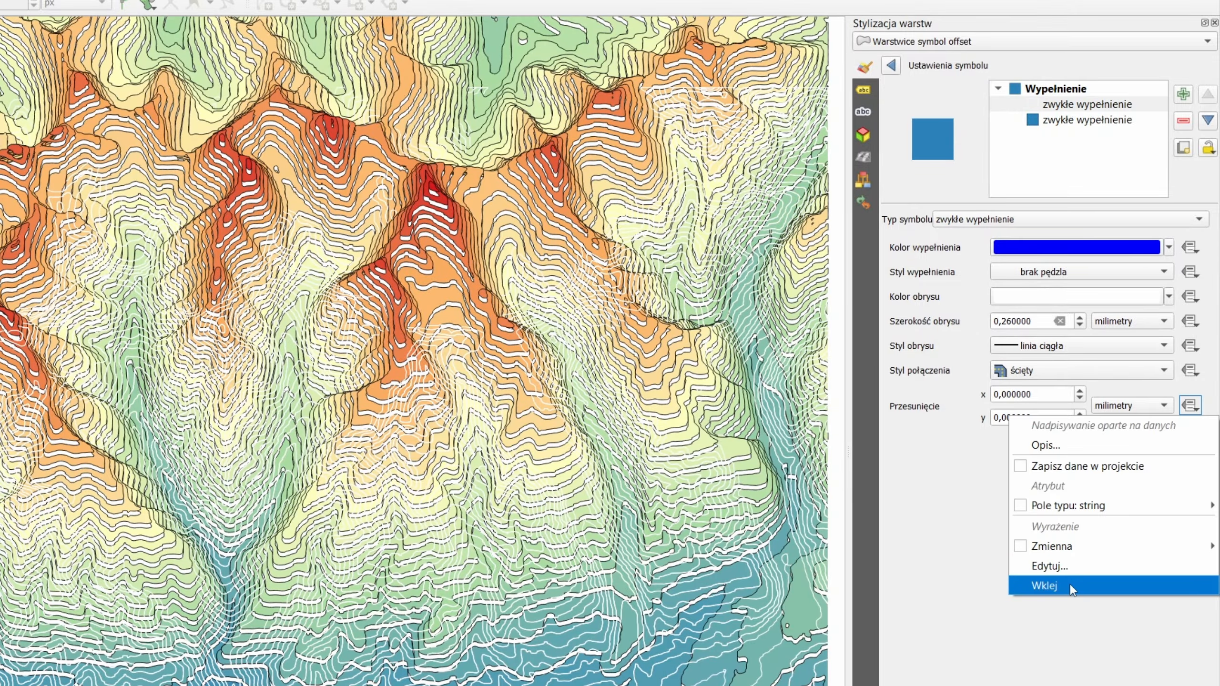
click(1053, 585)
click(1080, 120)
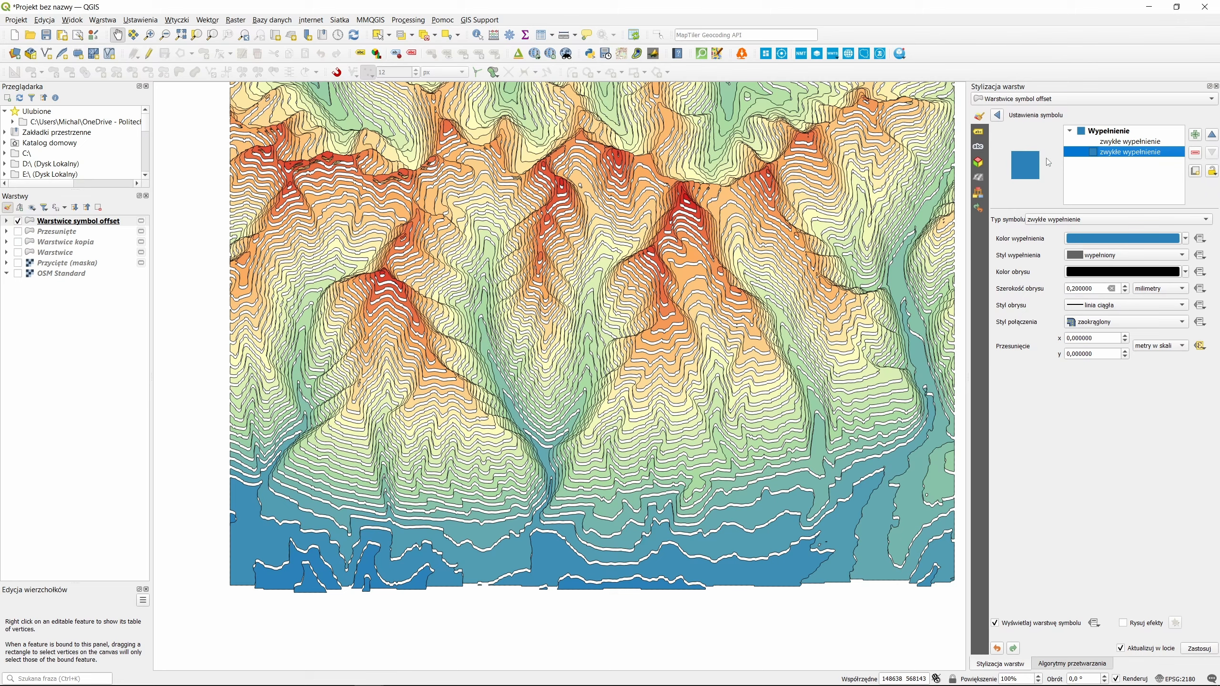
- Set the outline width of the upper simple fill to 0,46 millimetres
click(1130, 143)
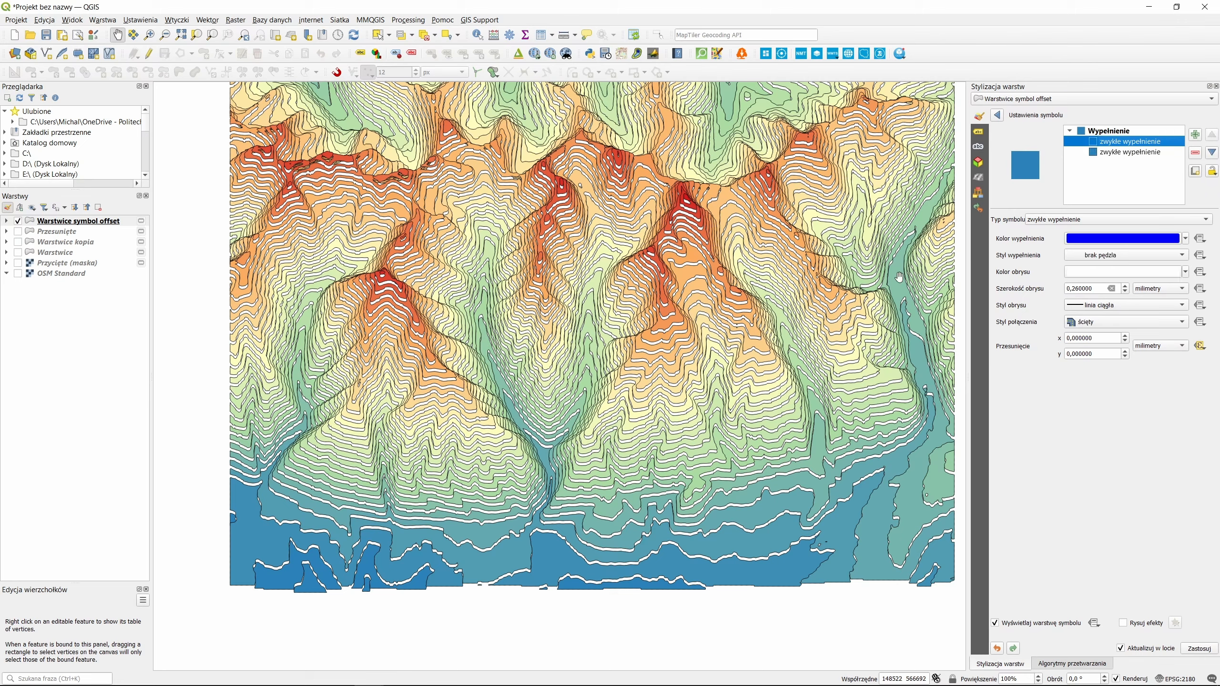
click(1095, 299)
click(1100, 305)
click(1107, 273)
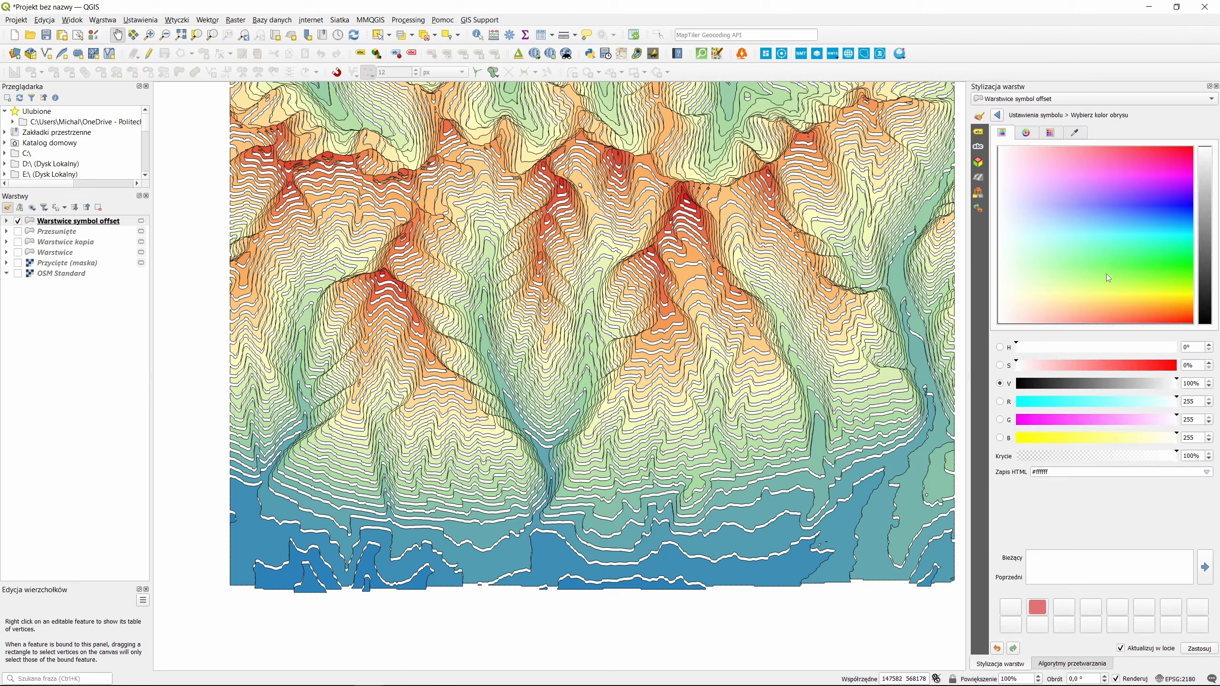
click(1003, 118)
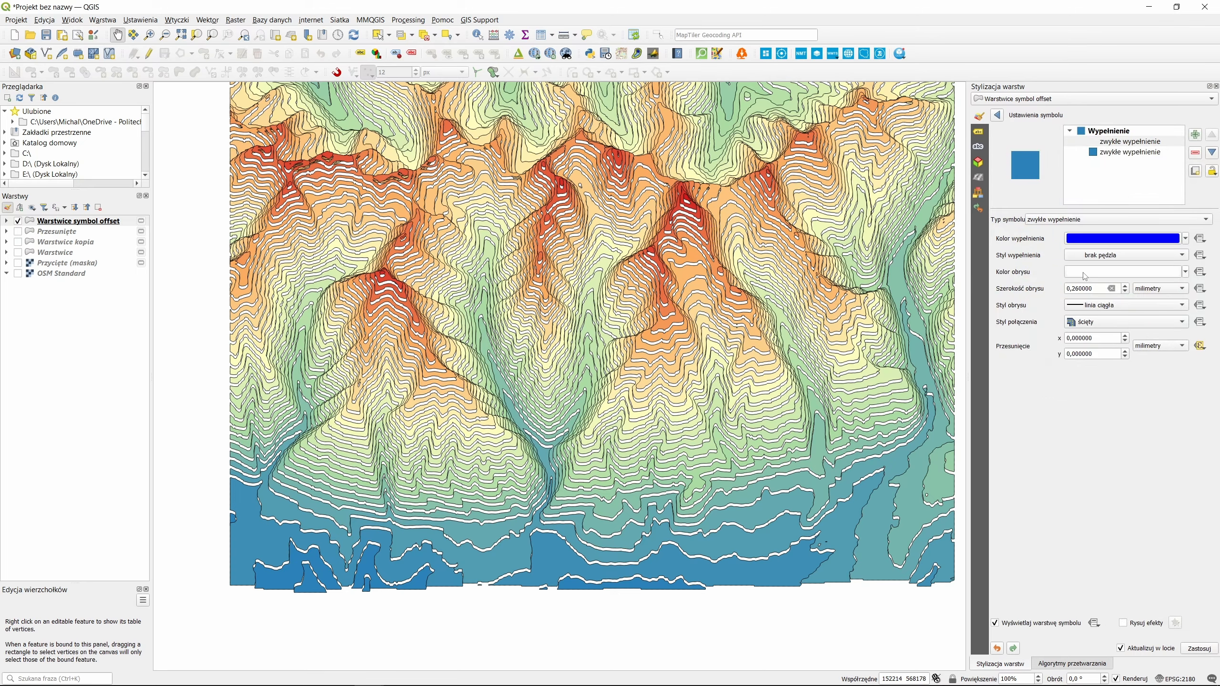
double_click(1090, 289)
scroll(1092, 288, up, 1)
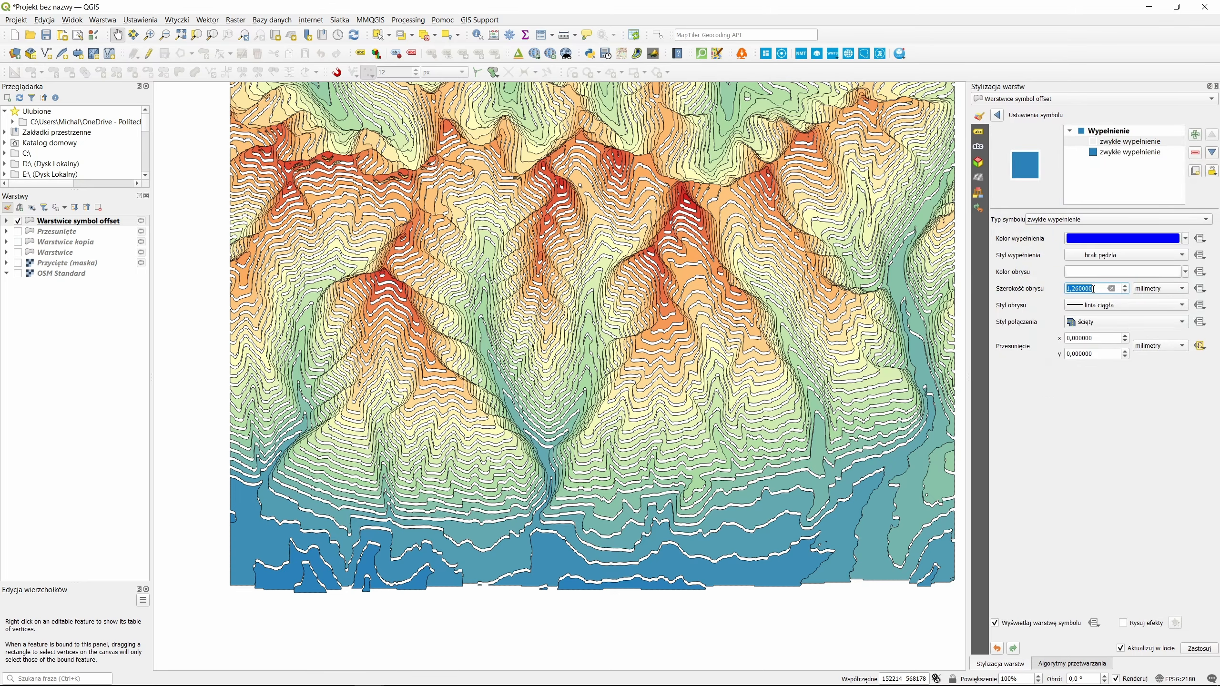
scroll(1092, 286, up, 5)
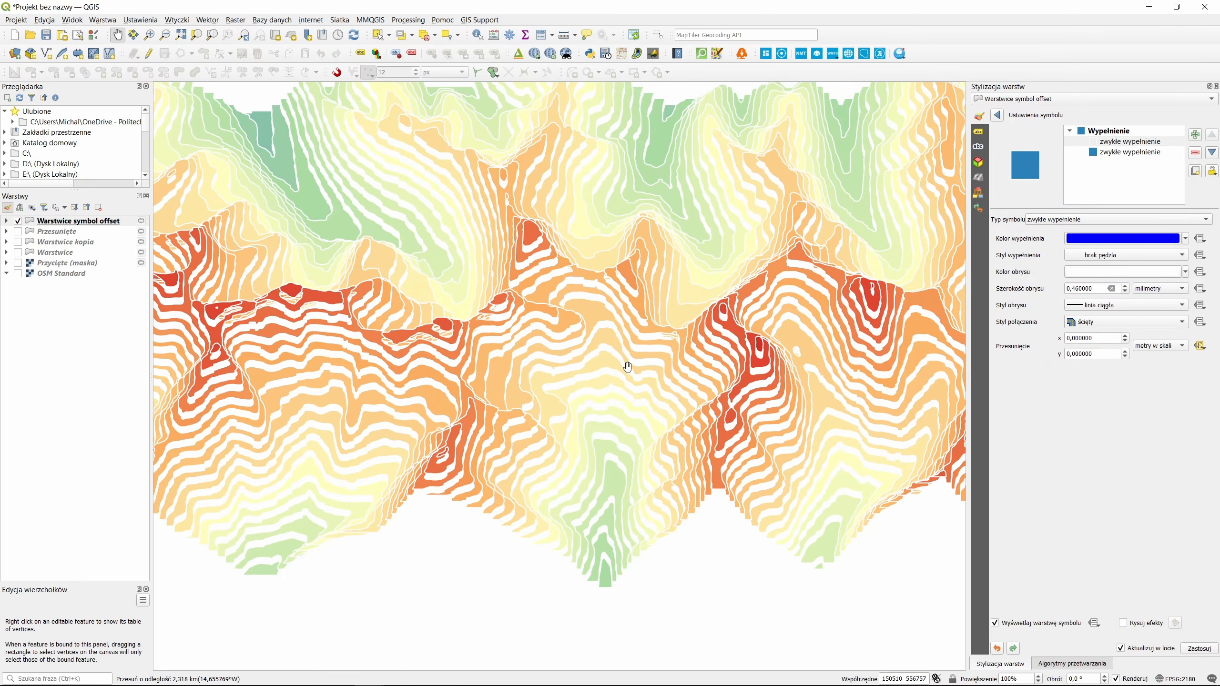
- Set the upper fill's offset unit to metres at scale (metry w skali) and return to the layer's graduated symbology settings
mouse_move(632, 345)
mouse_down()
mouse_move(599, 399)
mouse_move(652, 357)
mouse_up()
scroll(600, 397, down, 1)
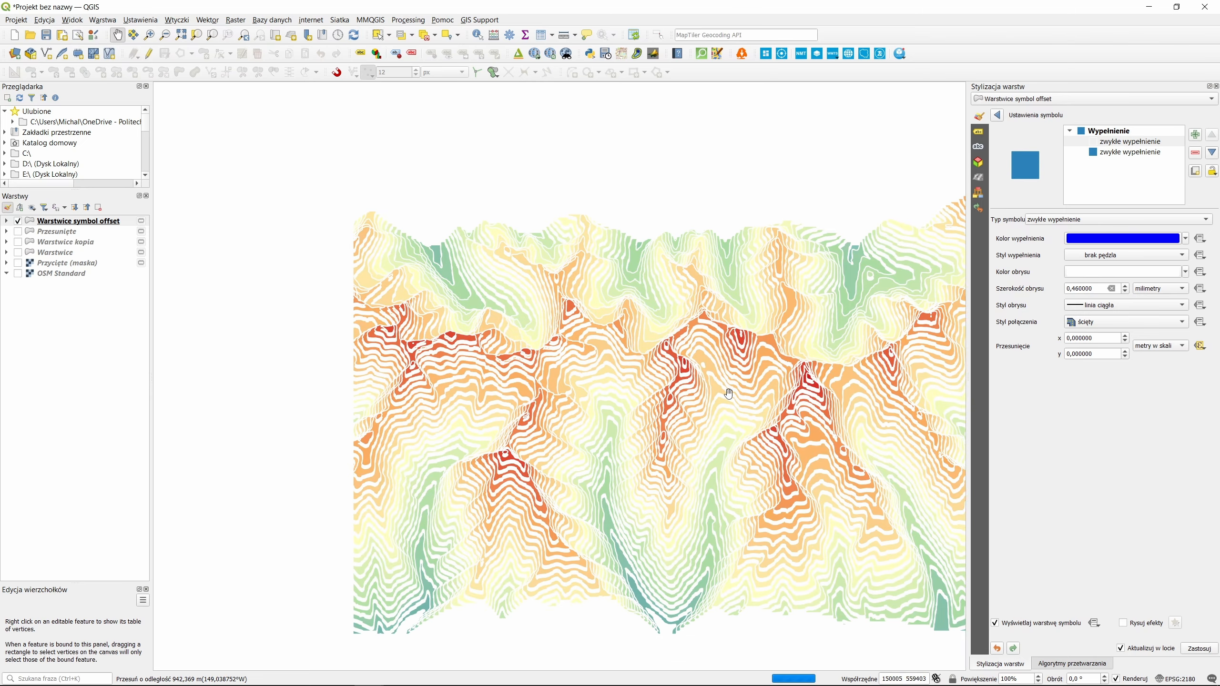
drag(789, 419, 684, 350)
click(1166, 345)
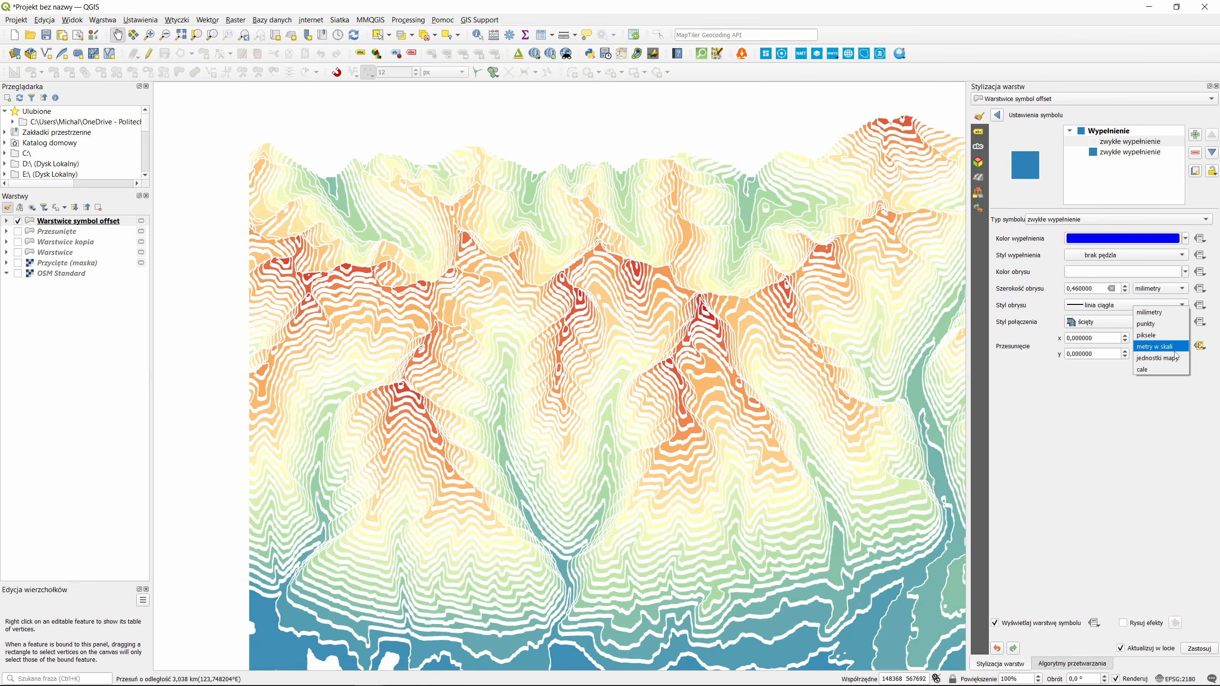
click(1167, 347)
drag(645, 516, 666, 488)
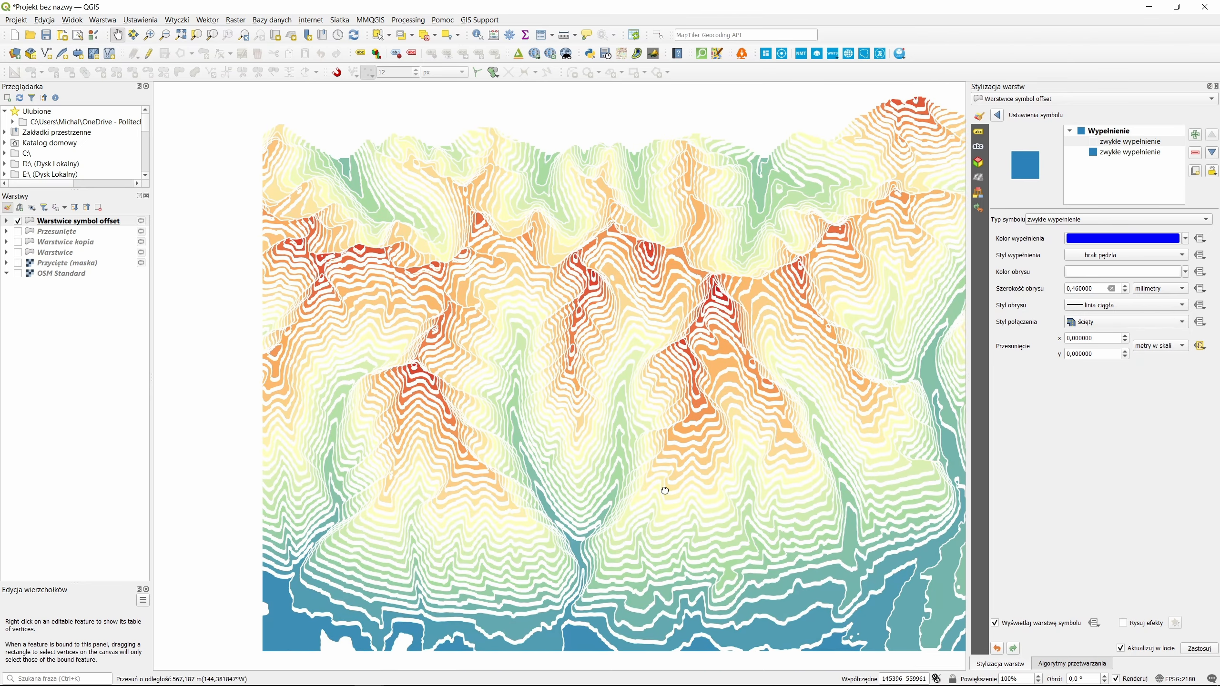
scroll(653, 413, up, 1)
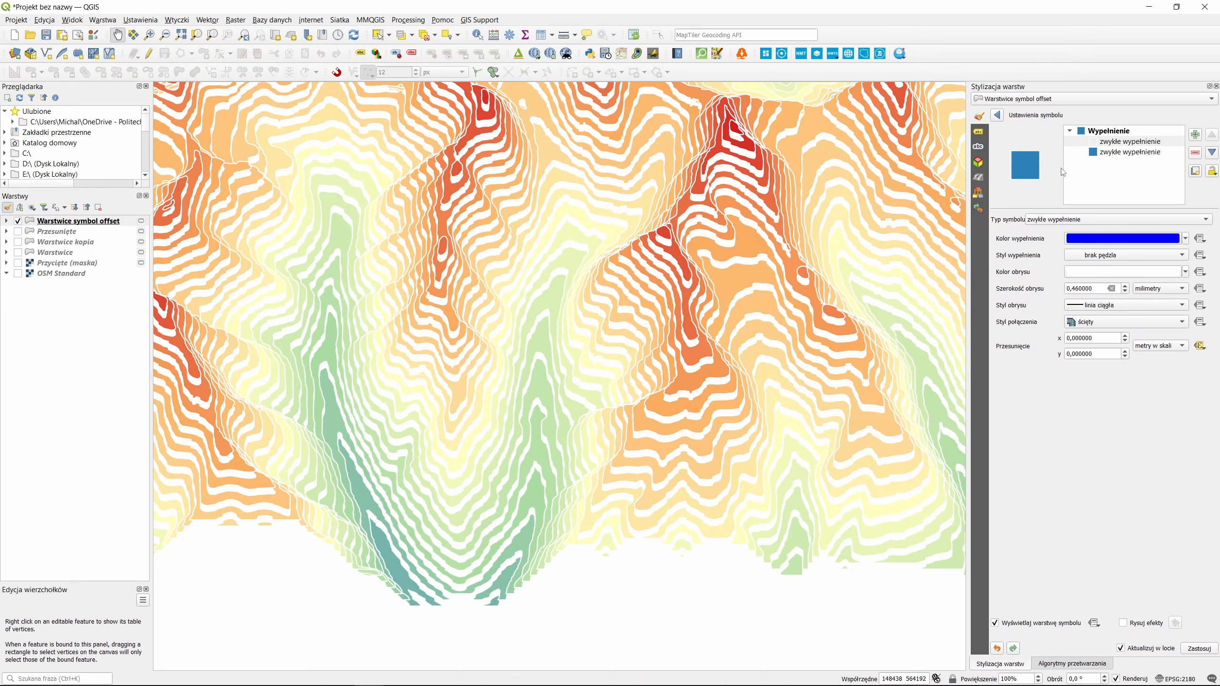
click(996, 116)
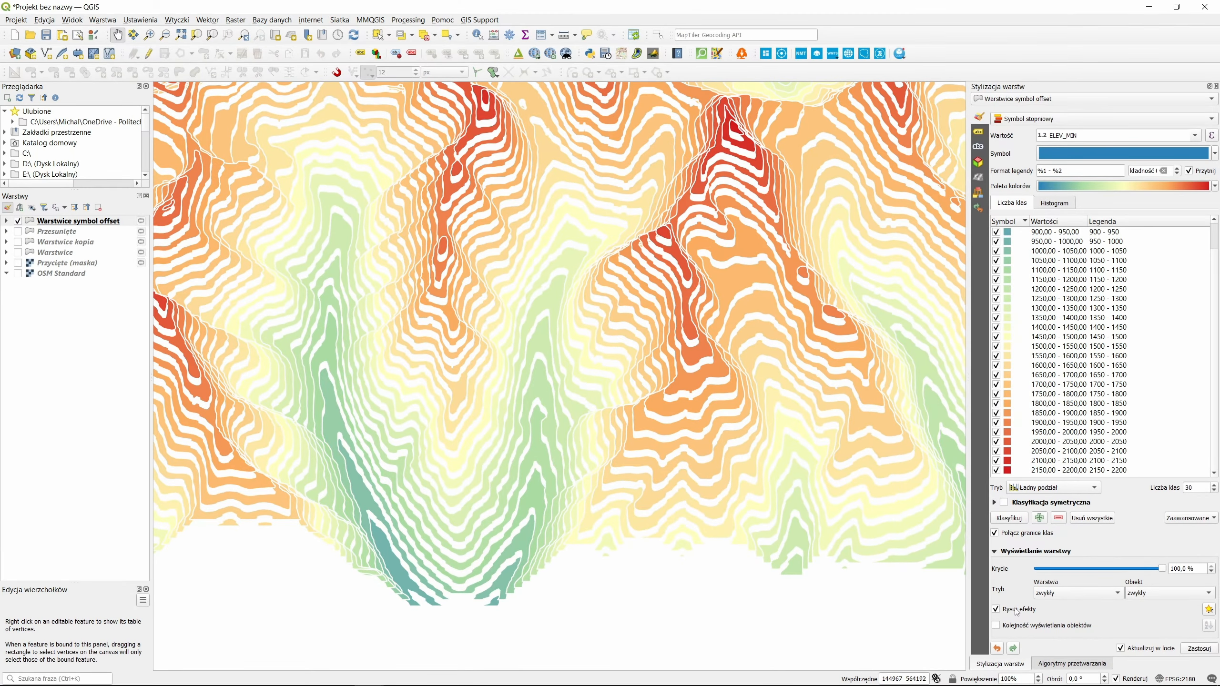
- Enable the drop shadow (Rysuj cień) in the layer's draw effects and set its offset angle to 180°
click(1018, 551)
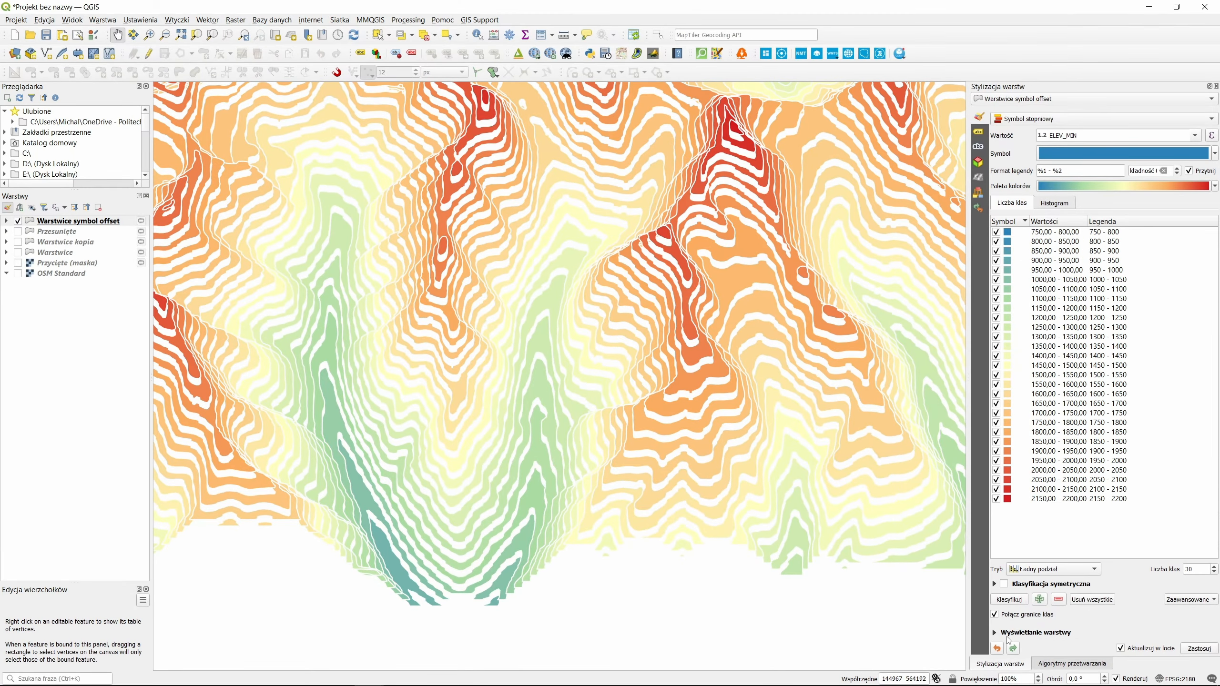
click(1025, 633)
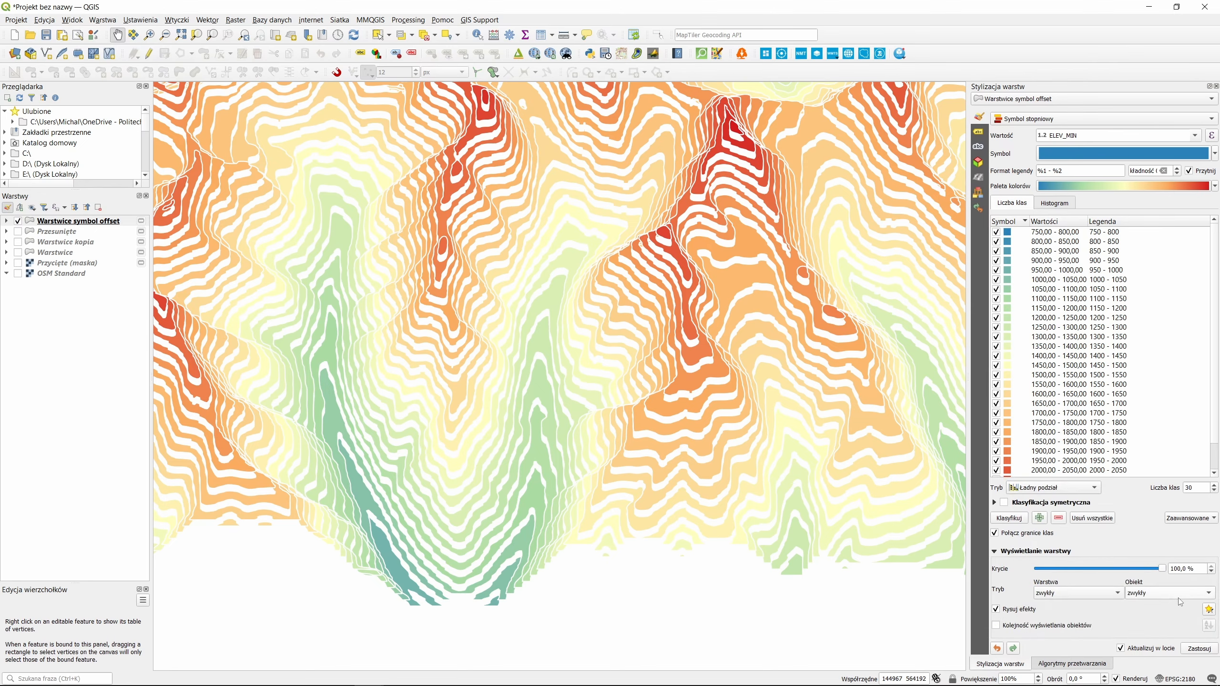
click(1209, 610)
click(1063, 168)
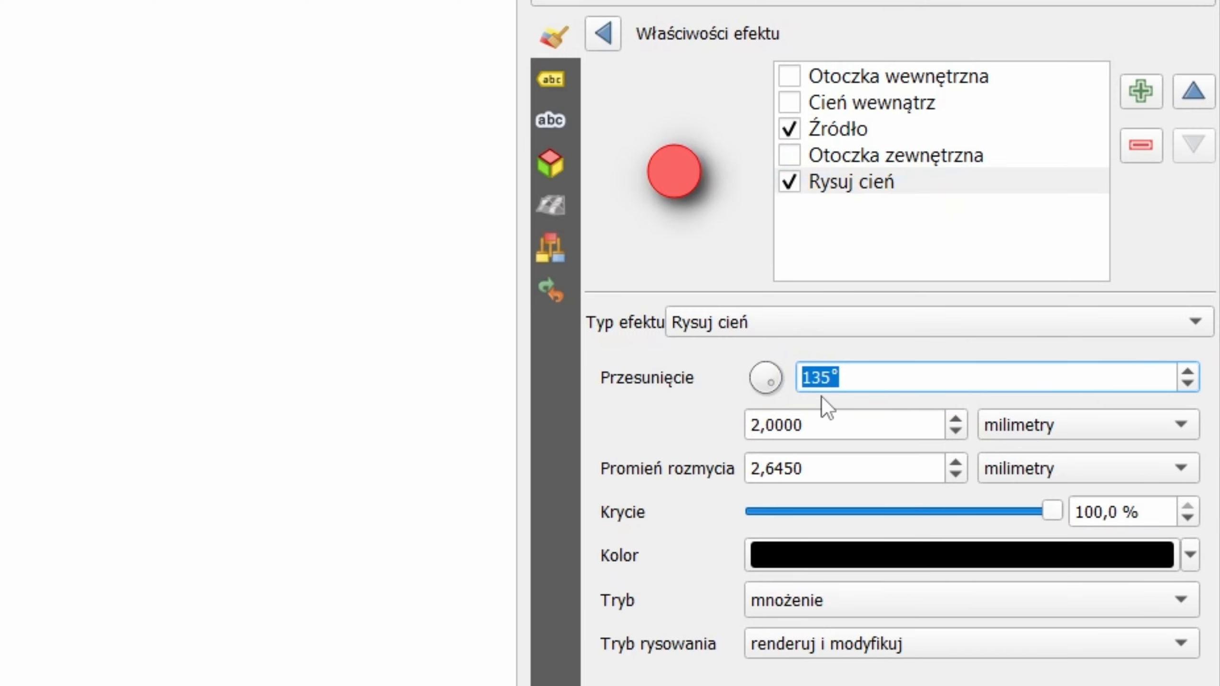
text(180)
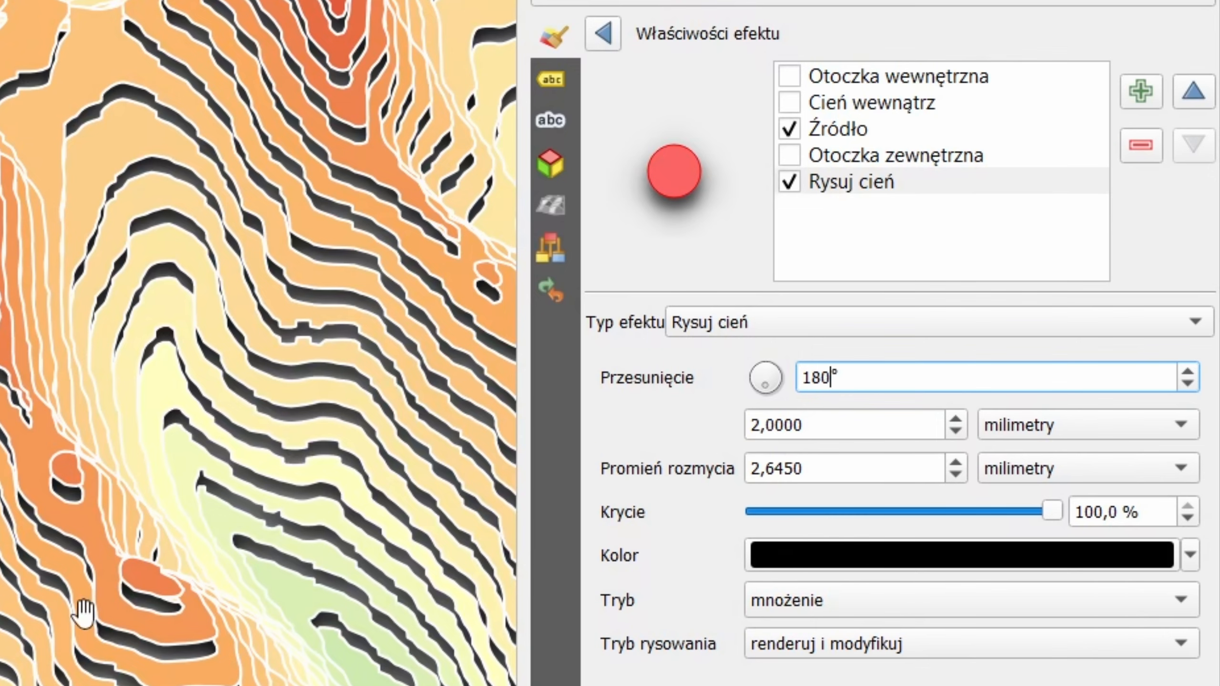
- Reduce the drop shadow's blur radius (Promień rozmycia) to 0 millimetres for a hard-edged shadow
scroll(839, 466, down, 6)
scroll(826, 467, down, 4)
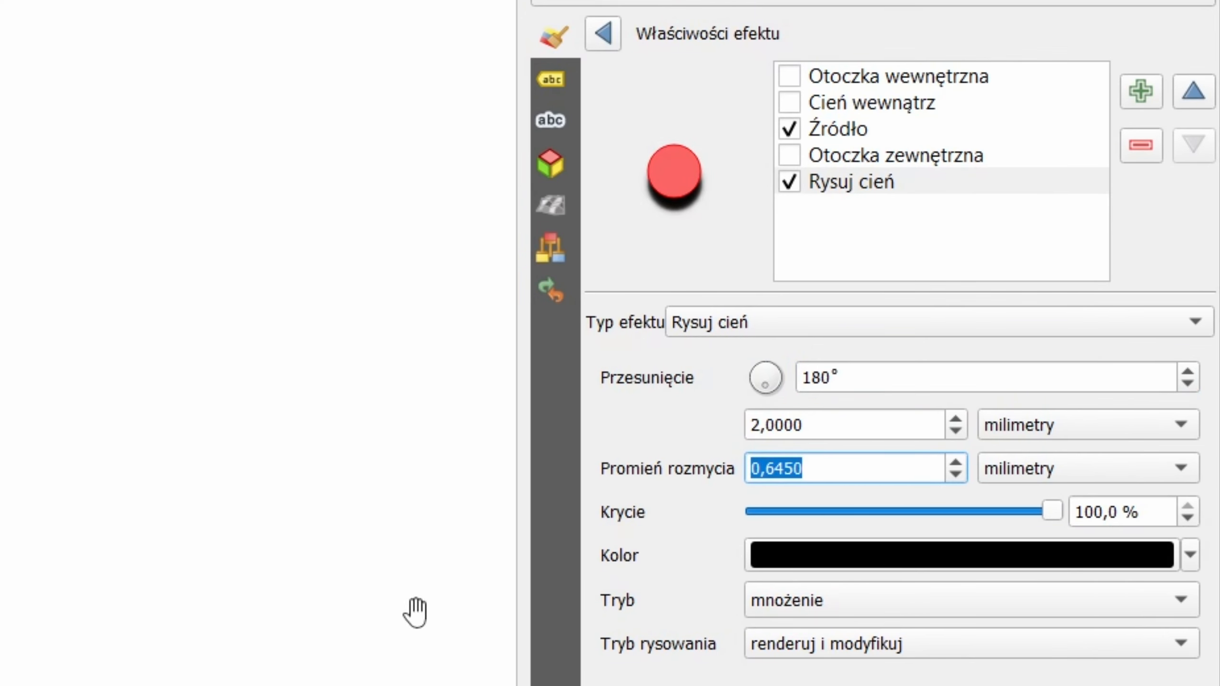
scroll(807, 466, down, 2)
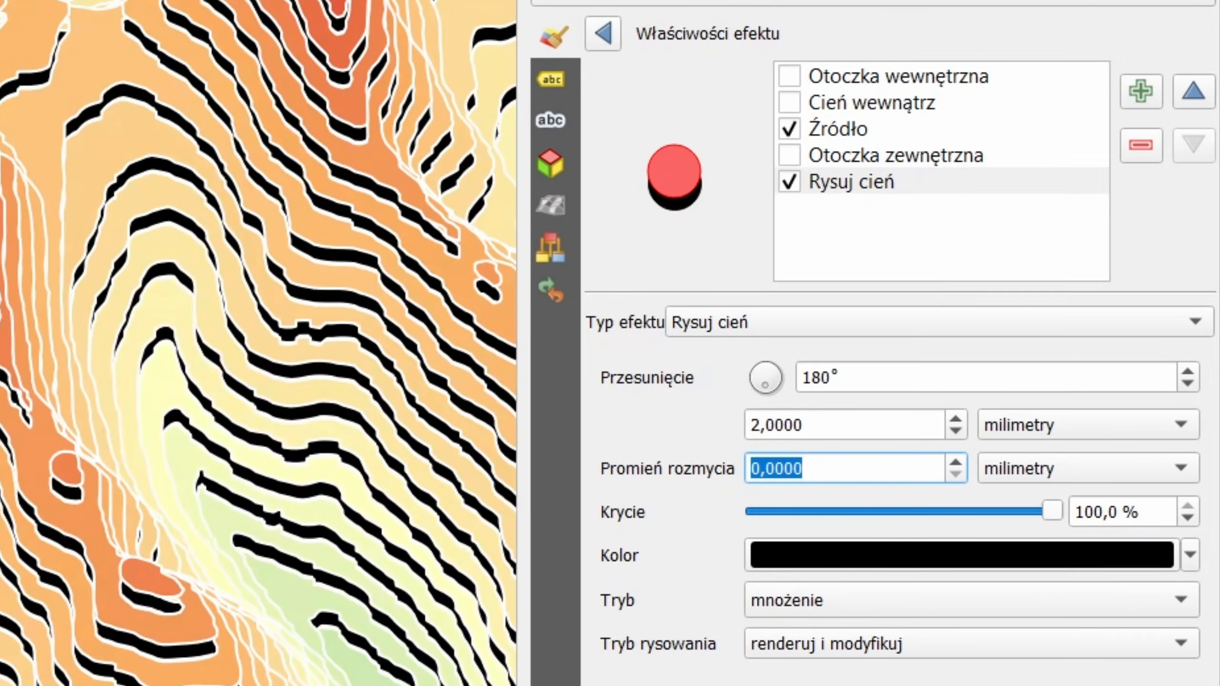
- Return to the graduated symbol's settings and reduce the upper simple fill's outline width to 0,26 millimetres
drag(289, 192, 28, 663)
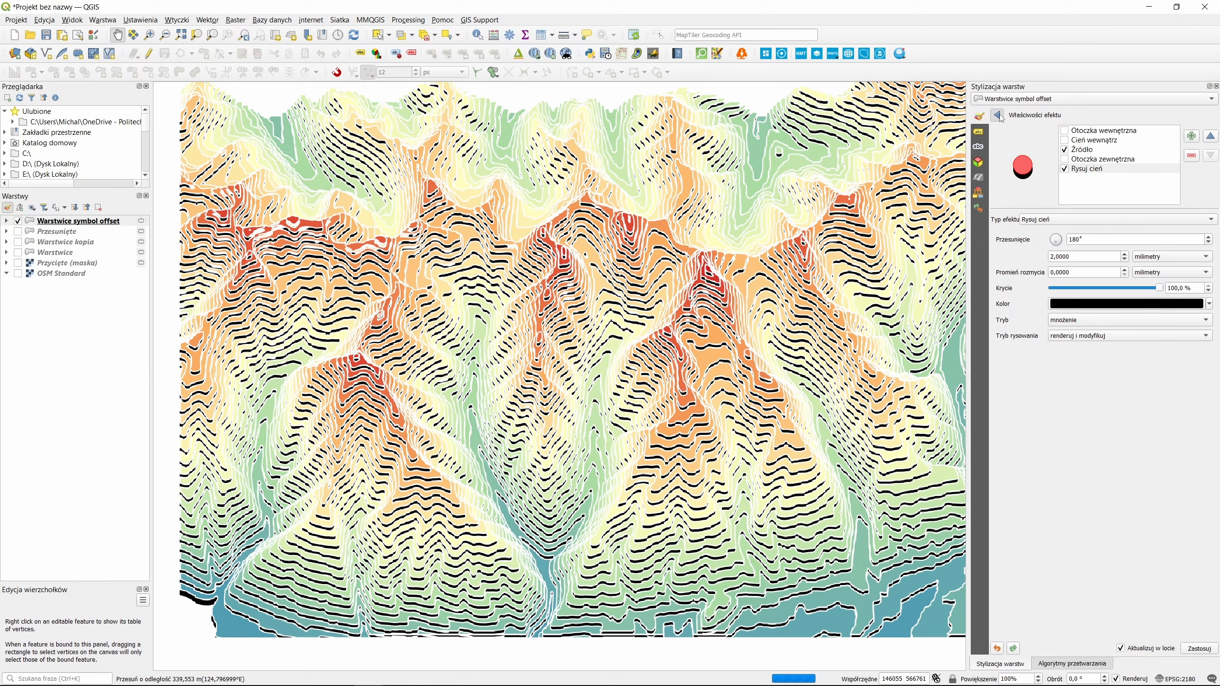
click(951, 105)
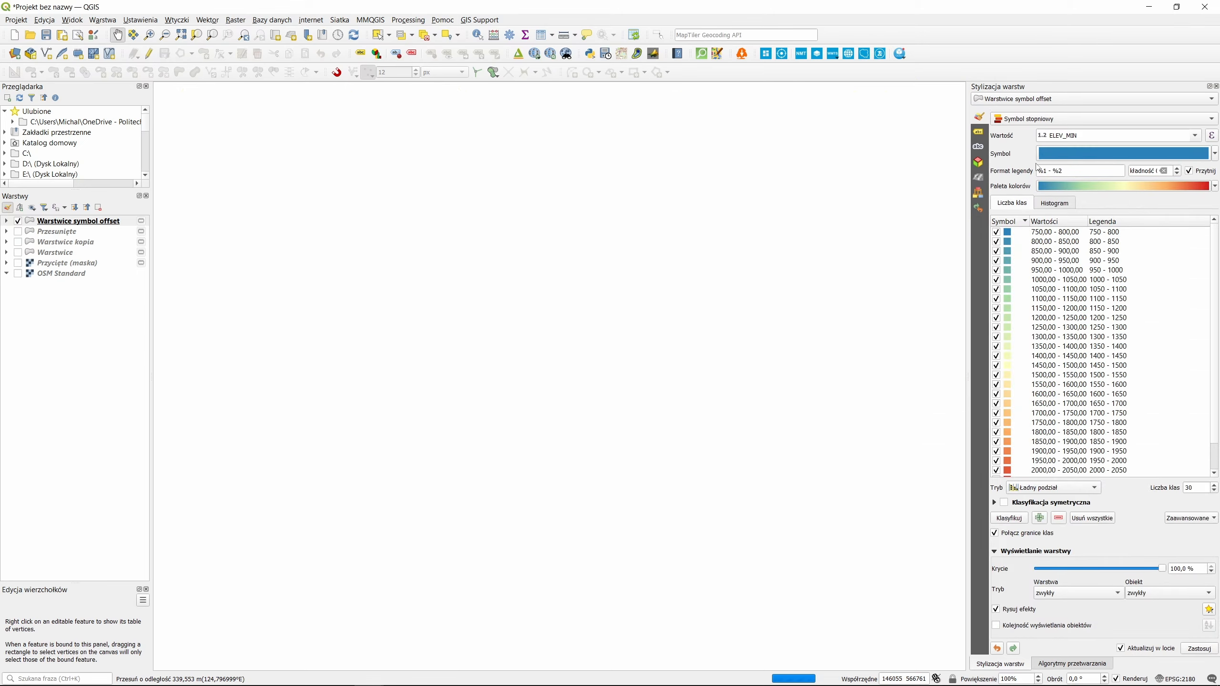
click(1082, 154)
click(1114, 142)
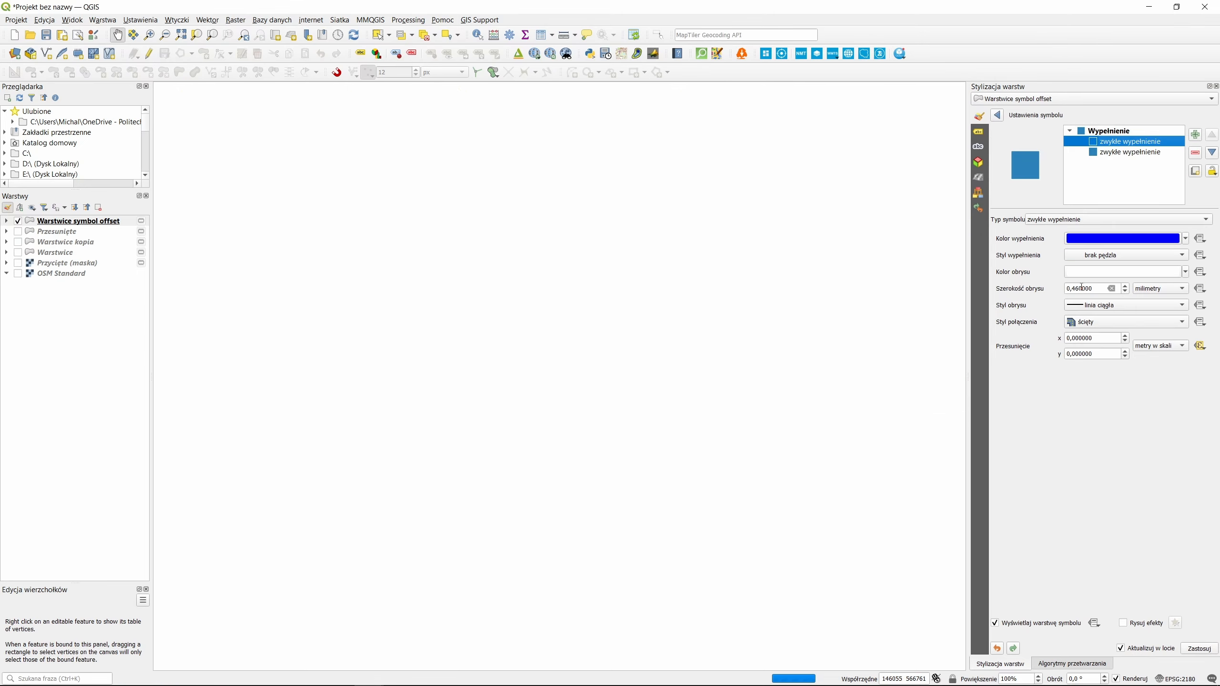
scroll(1081, 288, down, 1)
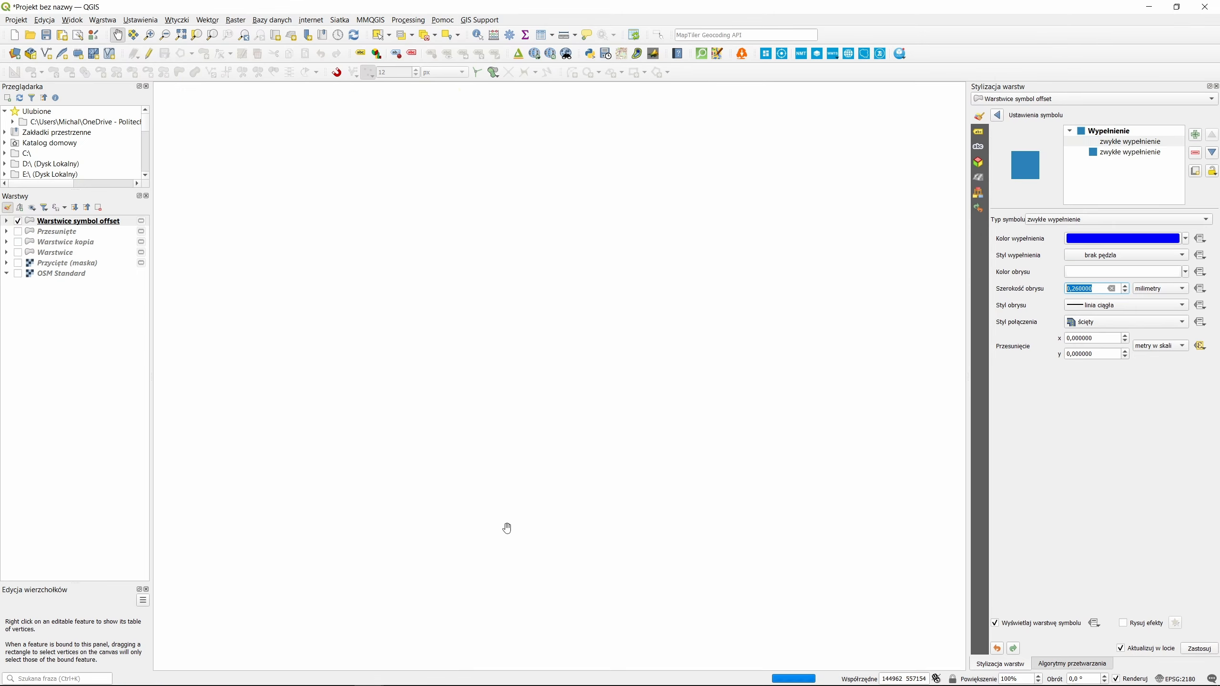